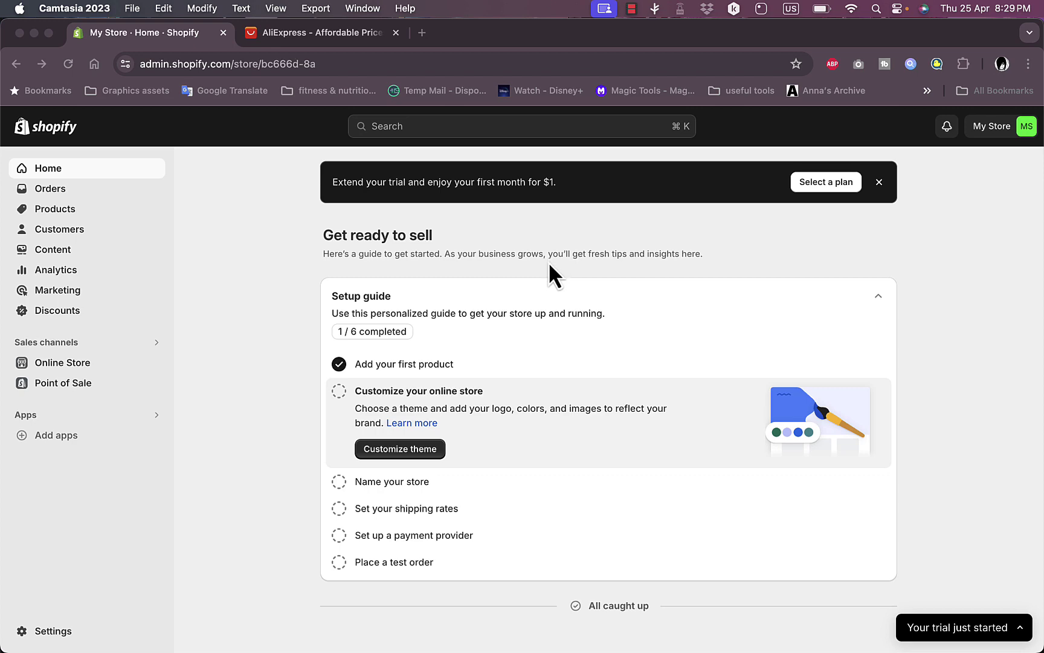
Switch to AliExpress and look over the homepage's deals, shopping categories and recommended products.
left_click(326, 35)
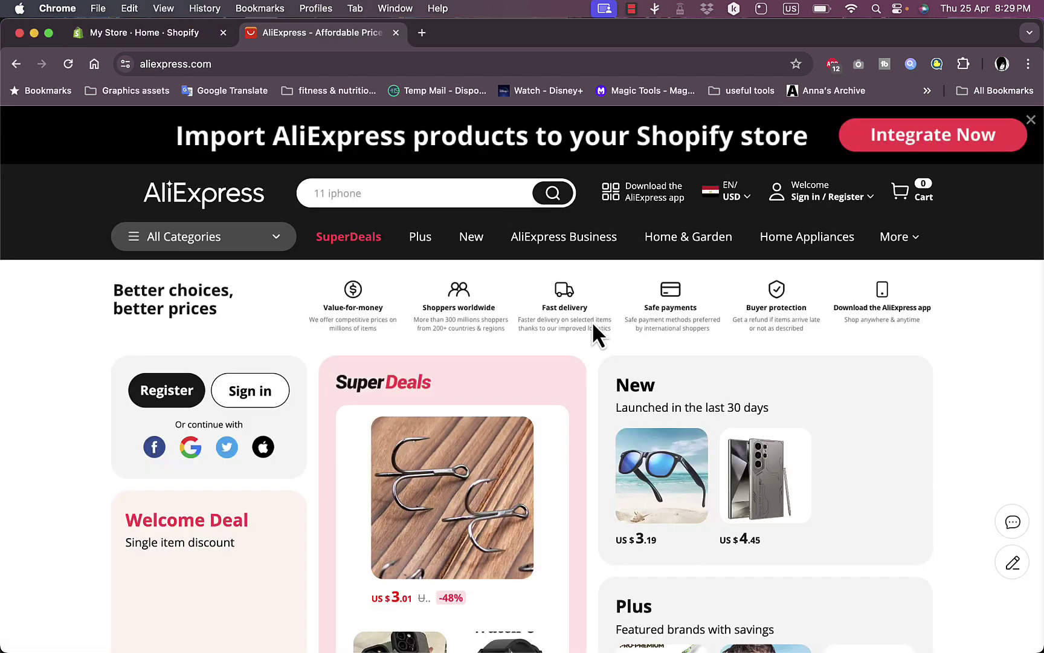
scroll(593, 364, "down", 10)
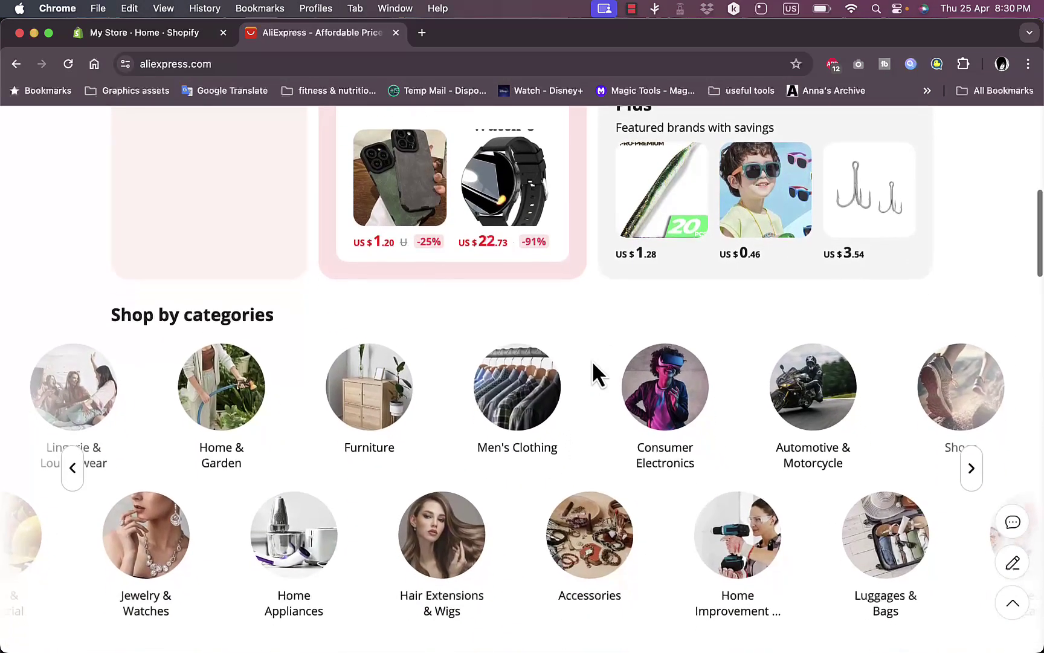
scroll(591, 359, "down", 10)
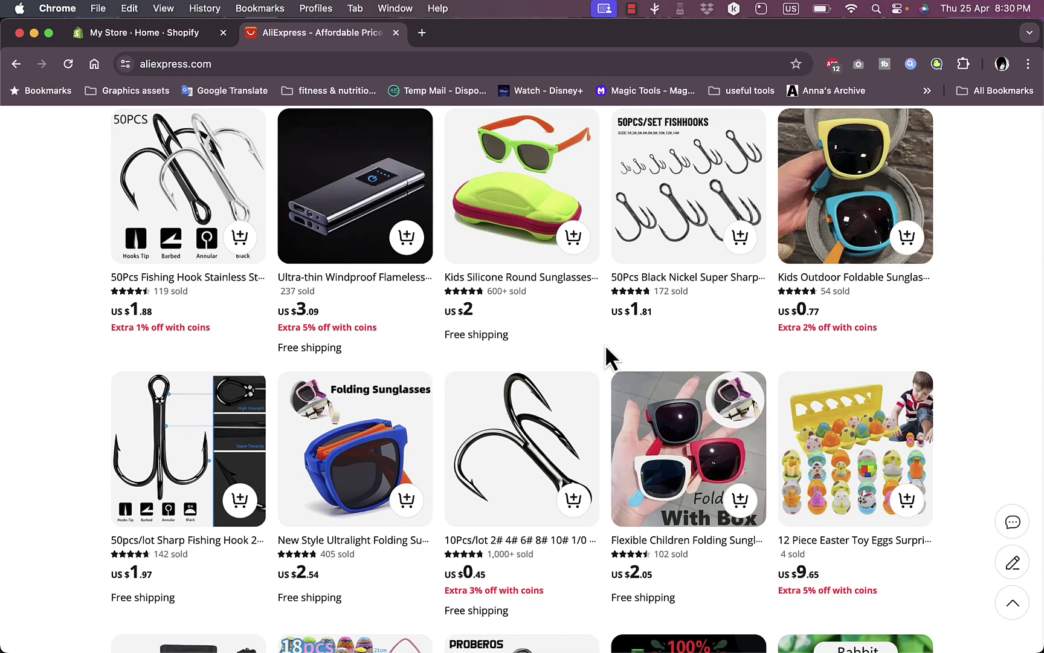
scroll(607, 357, "up", 8)
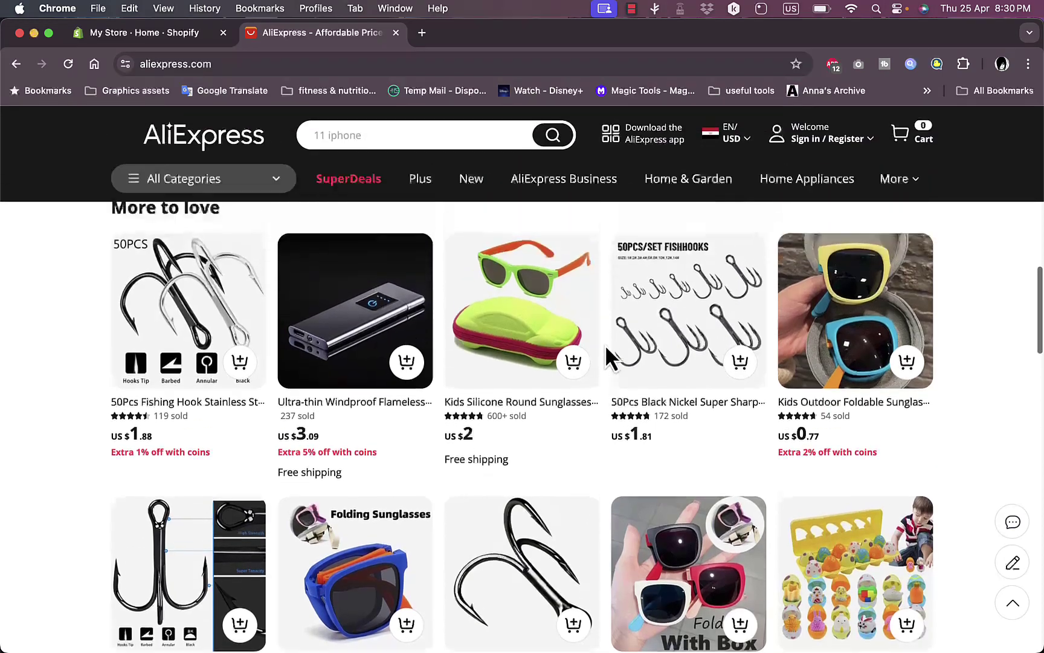
scroll(606, 356, "up", 4)
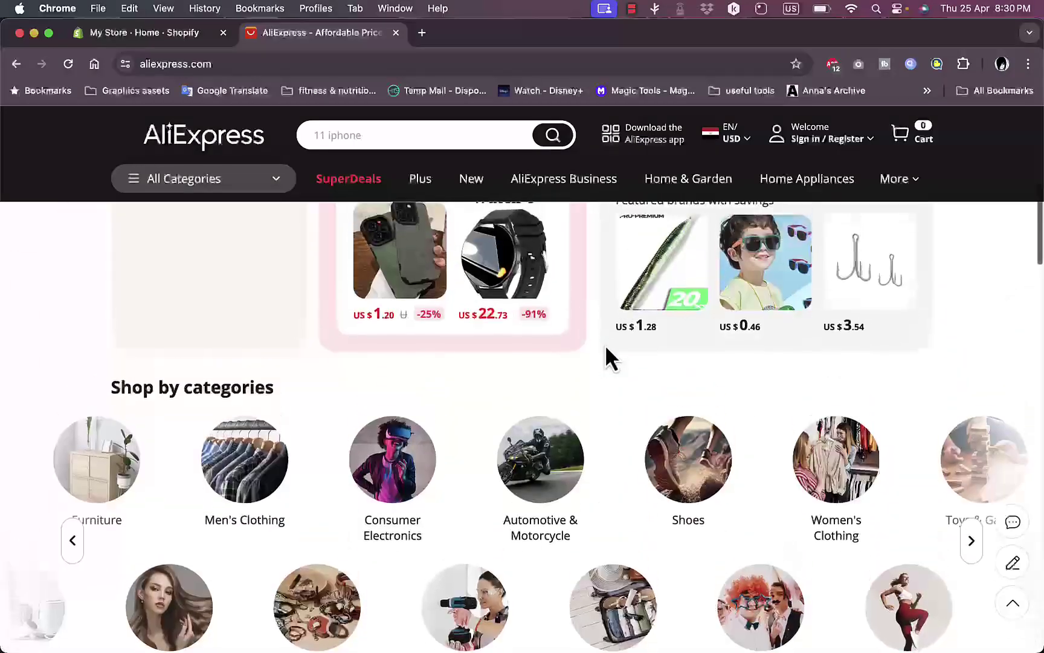
scroll(607, 357, "up", 5)
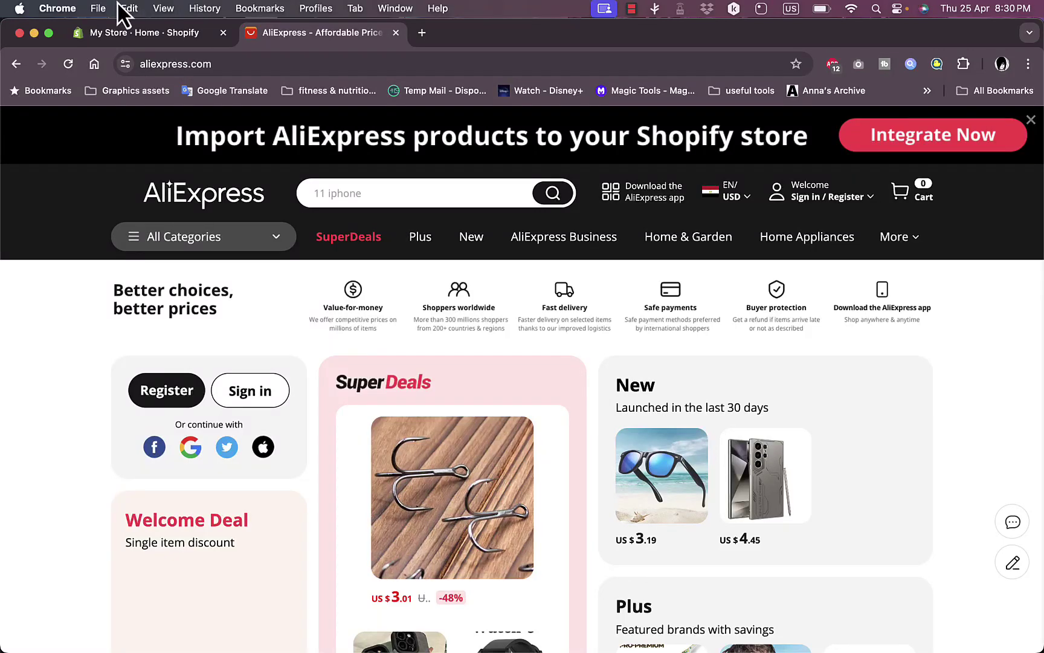
View the Shopify store's product list, and examine the basic hoodie's product page in the live online store.
left_click(130, 31)
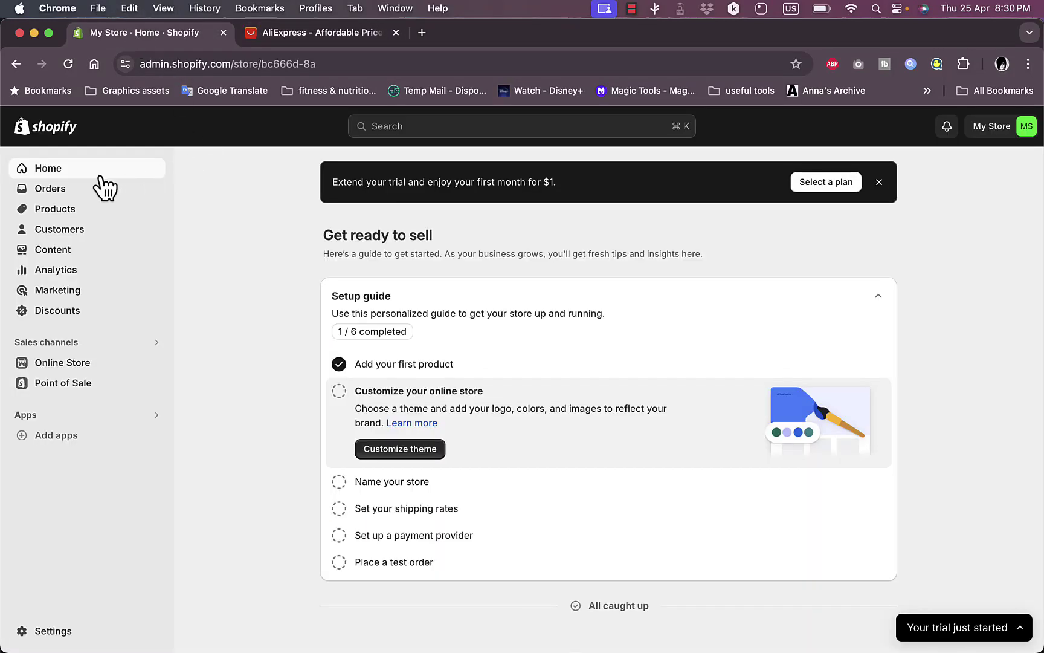
left_click(63, 212)
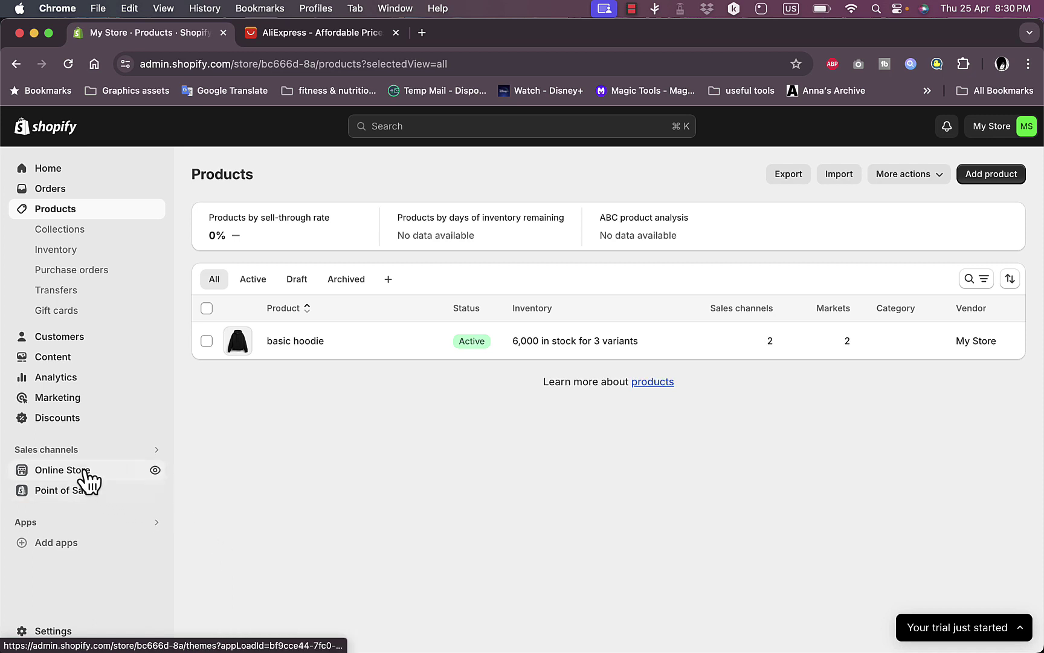
left_click(154, 471)
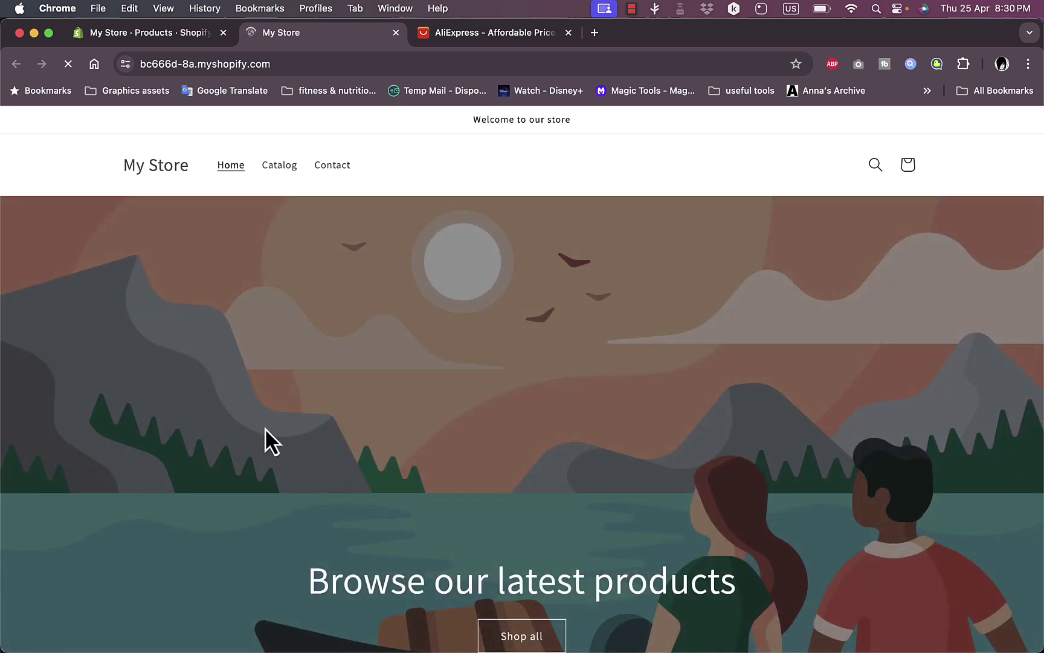
scroll(341, 418, "down", 10)
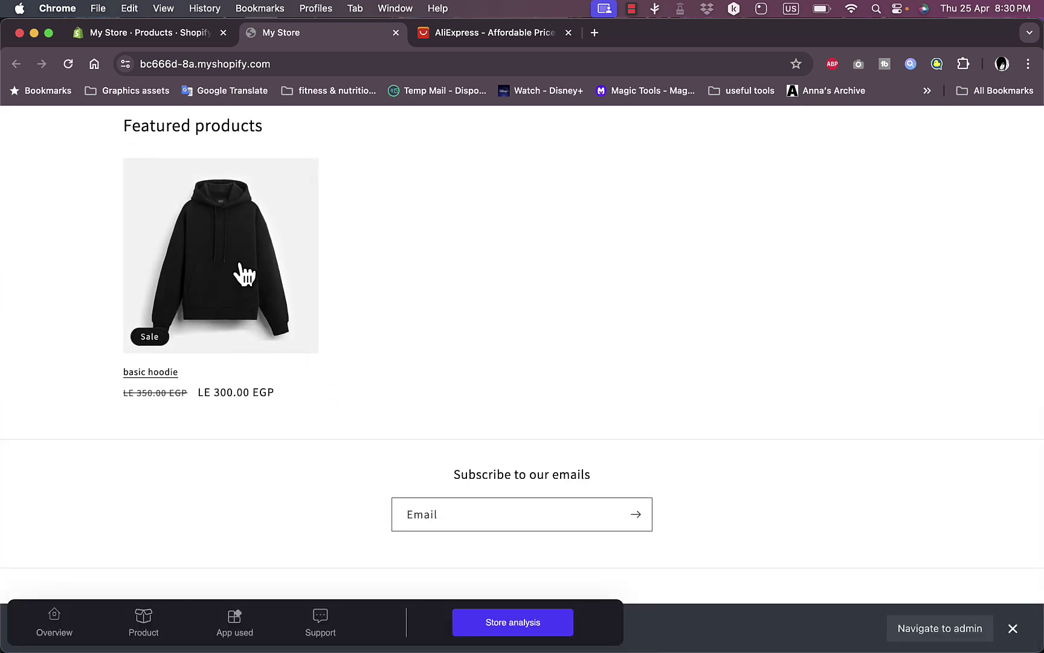
left_click(241, 271)
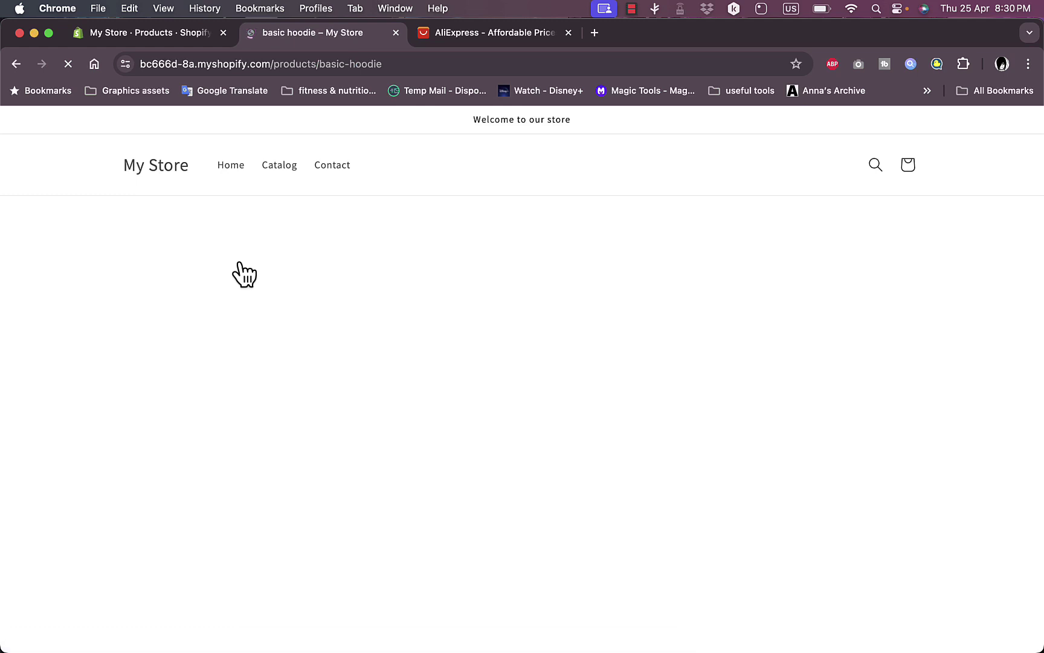
scroll(582, 360, "down", 3)
scroll(583, 357, "up", 1)
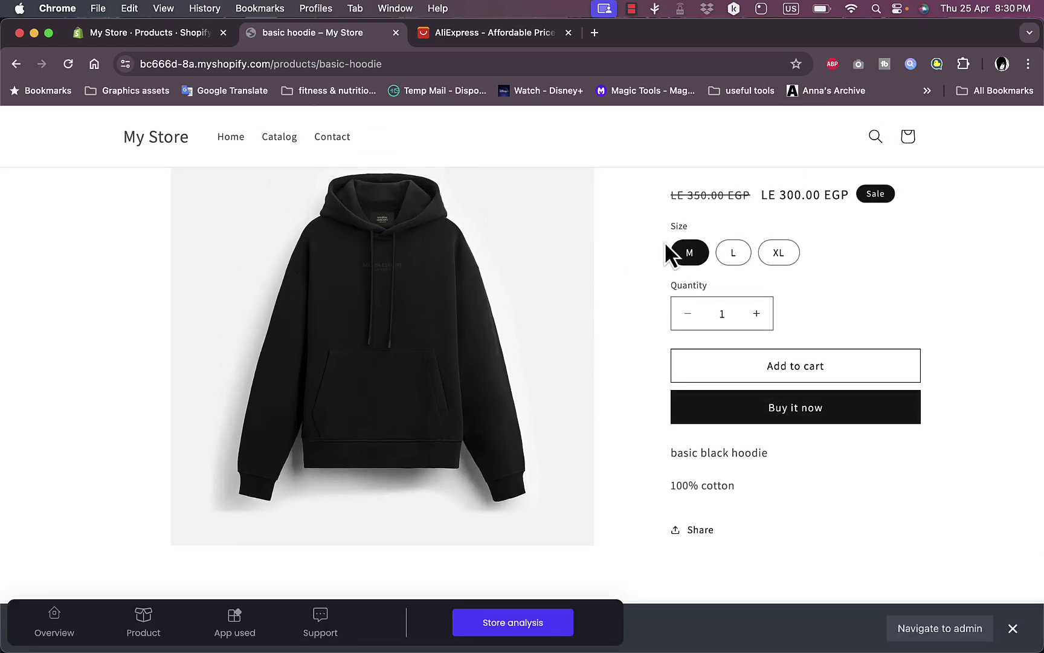
scroll(804, 295, "down", 1)
scroll(805, 293, "down", 3)
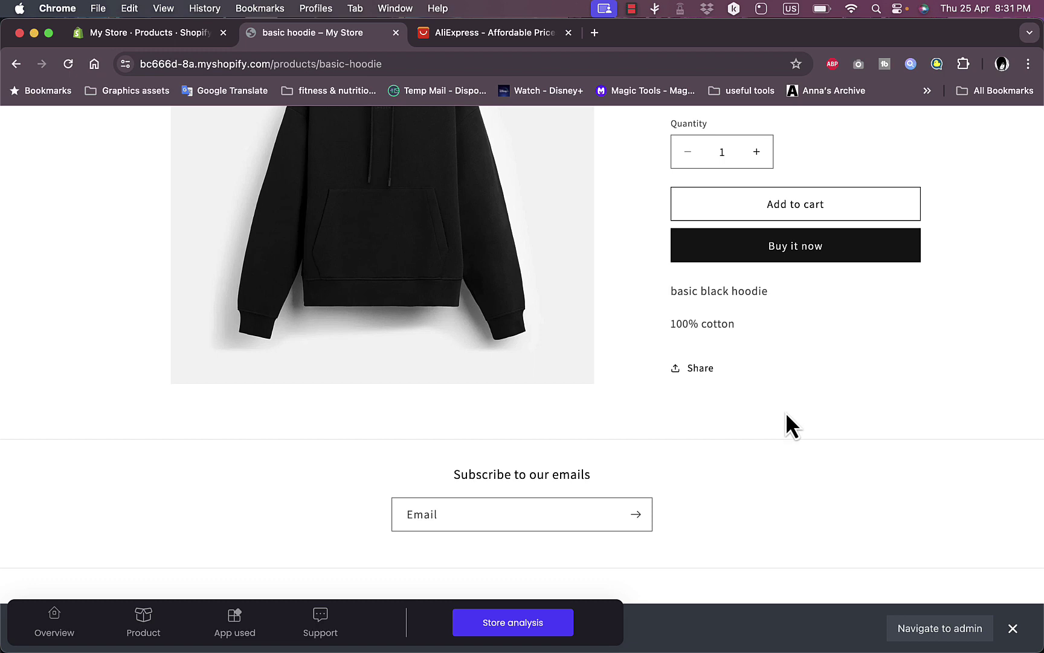
scroll(786, 417, "up", 5)
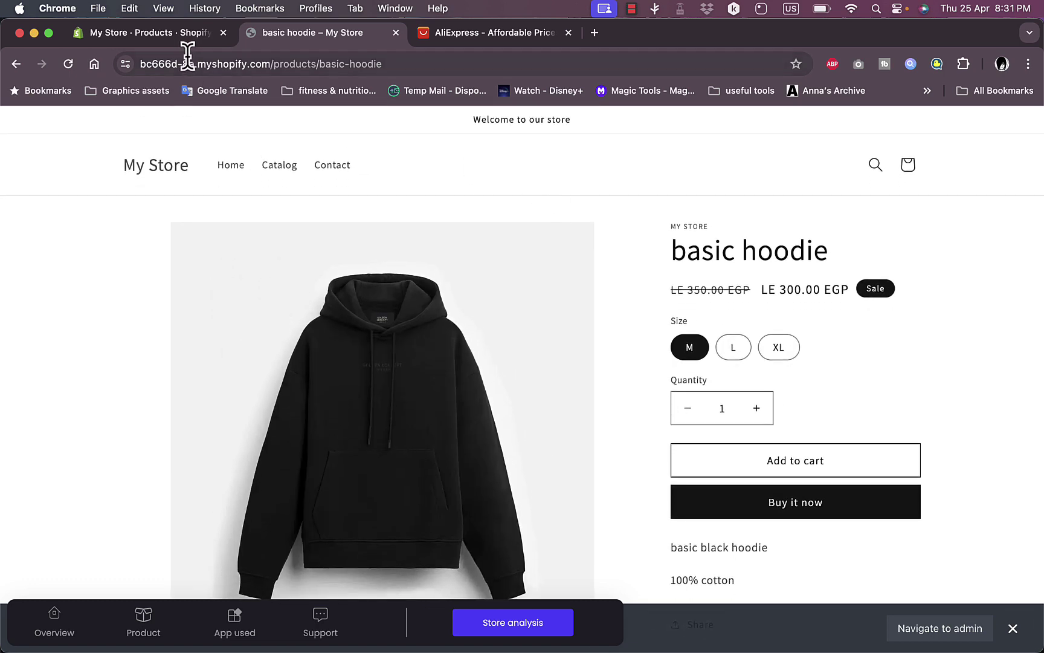
Return to the Shopify admin and open the Shopify App Store from the suggested apps.
left_click(171, 34)
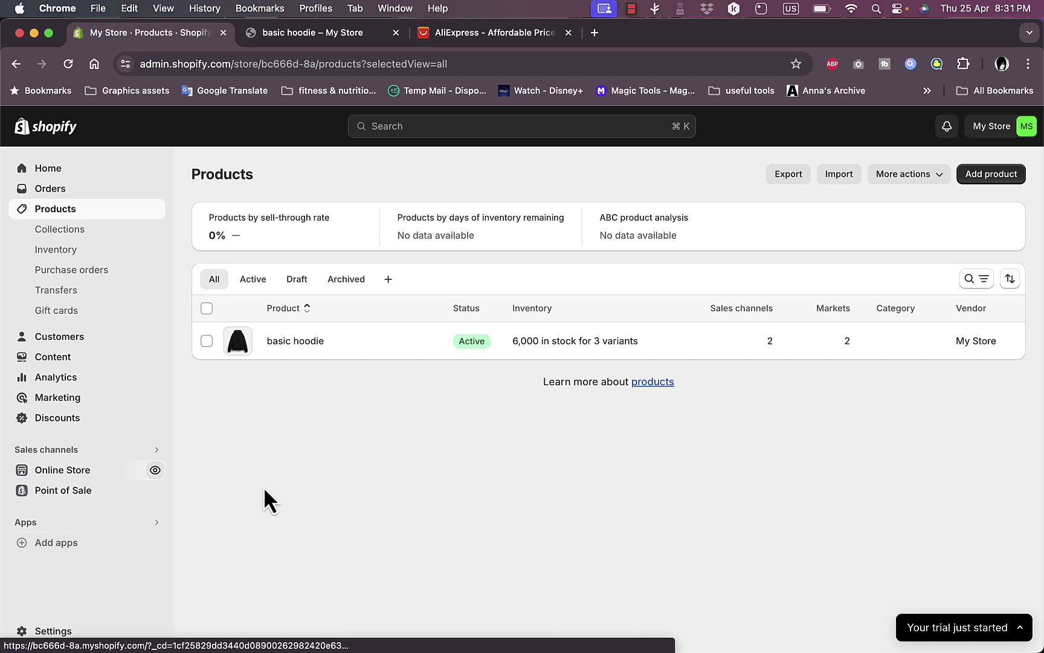
left_click(68, 546)
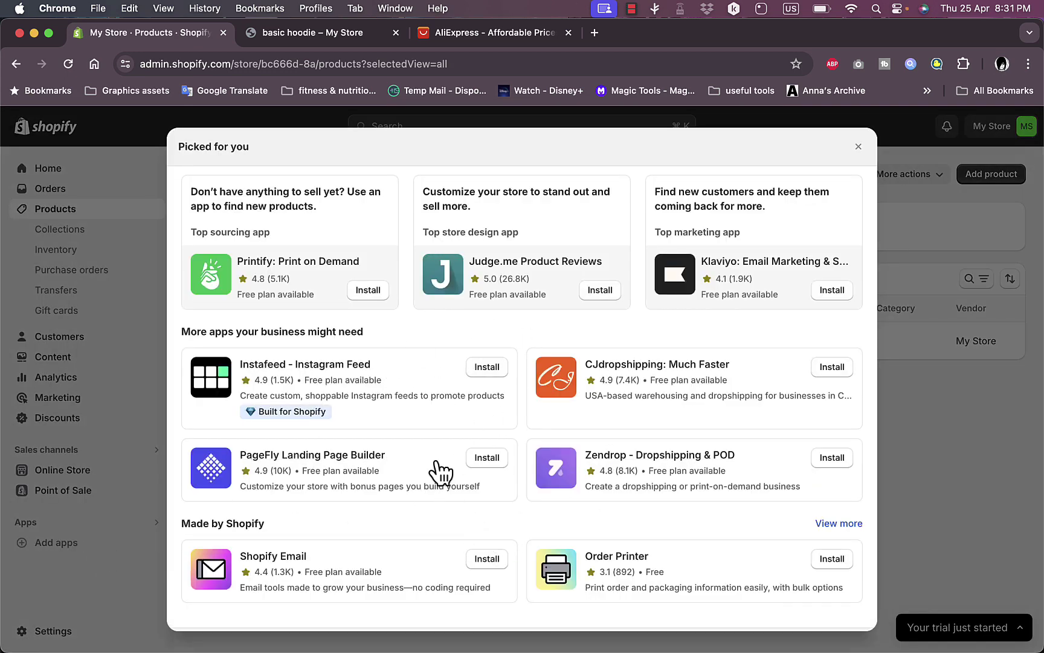
scroll(546, 375, "down", 1)
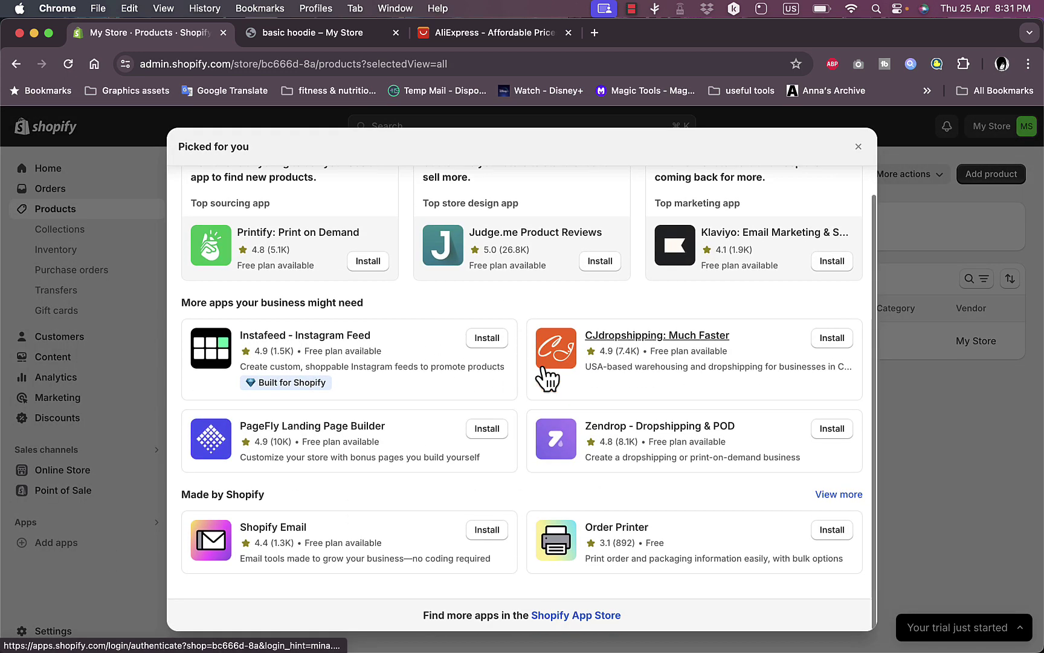
left_click(562, 617)
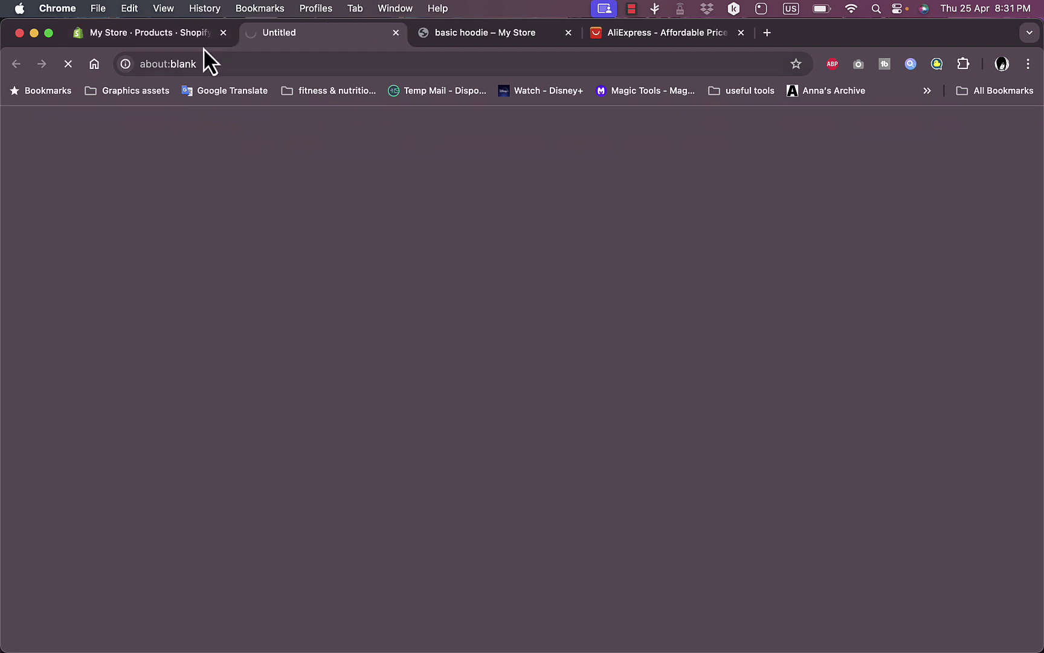
left_click(173, 30)
scroll(589, 341, "up", 1)
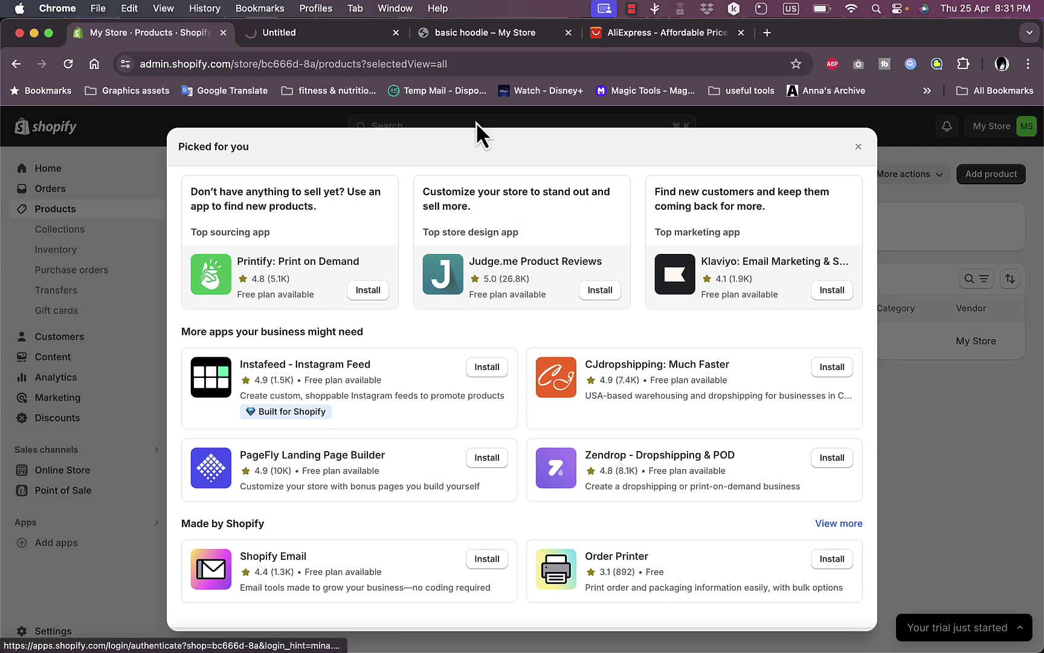
left_click(317, 29)
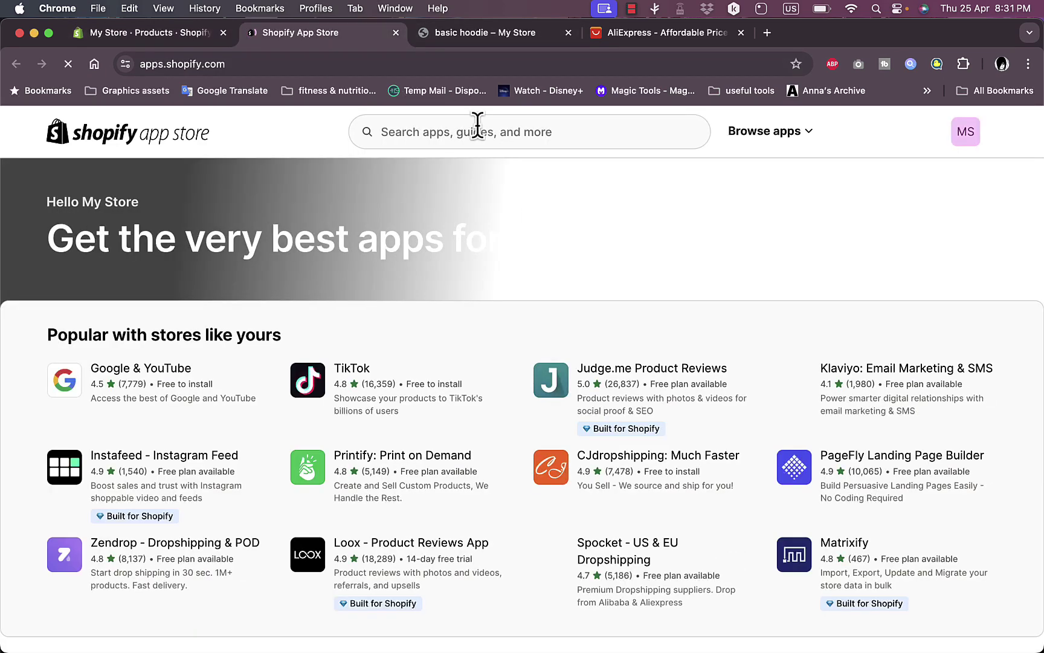
Search the Shopify App Store for "judge me".
left_click(478, 125)
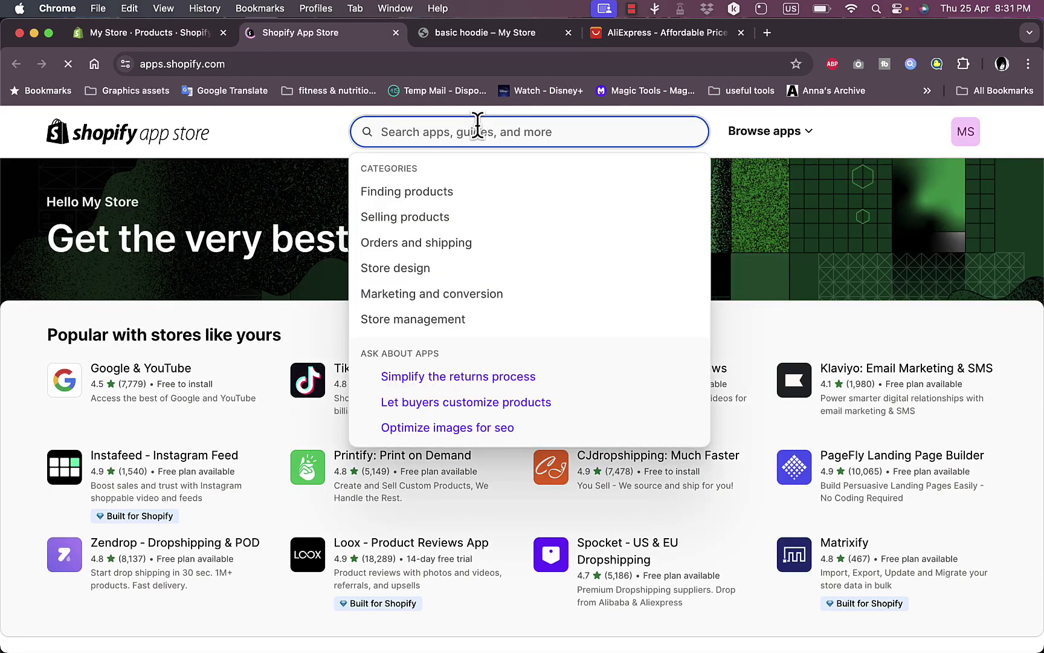
type("judge ")
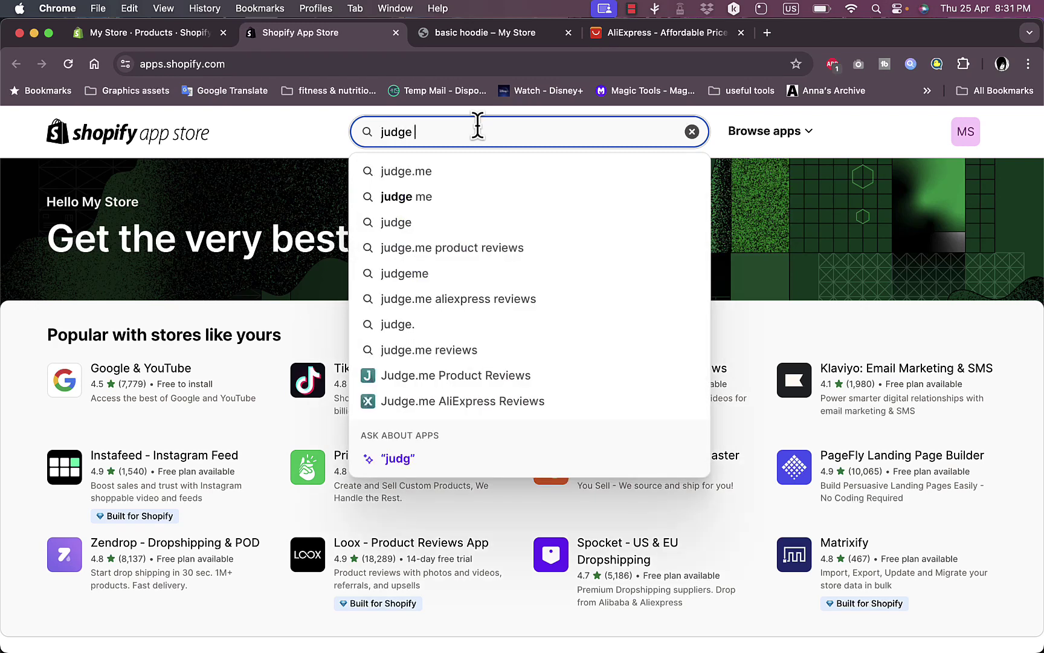
type("me")
key("Return")
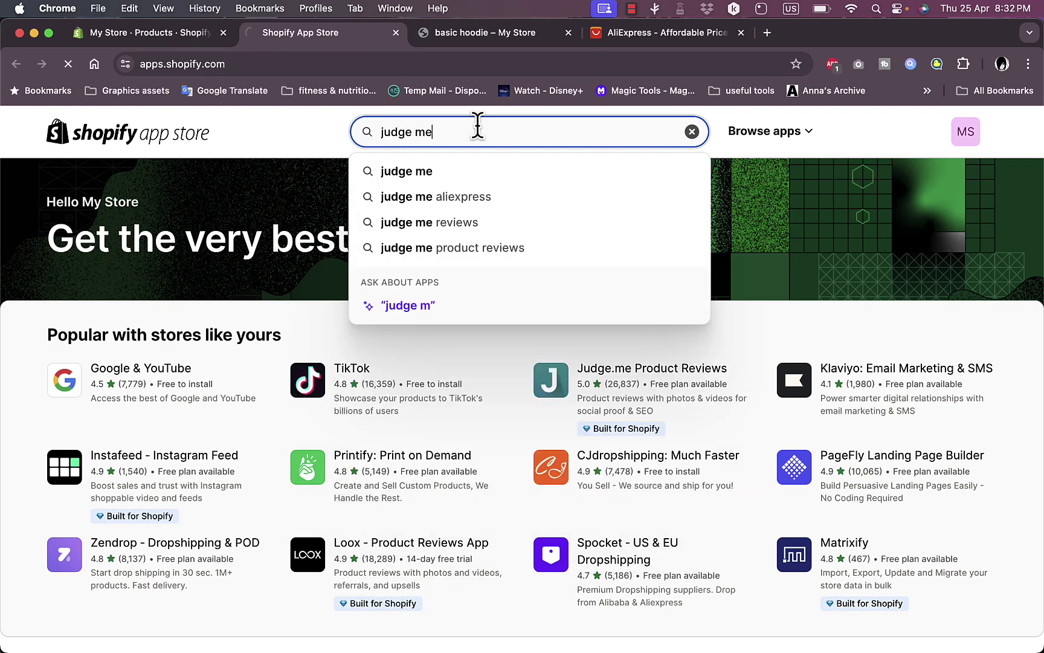
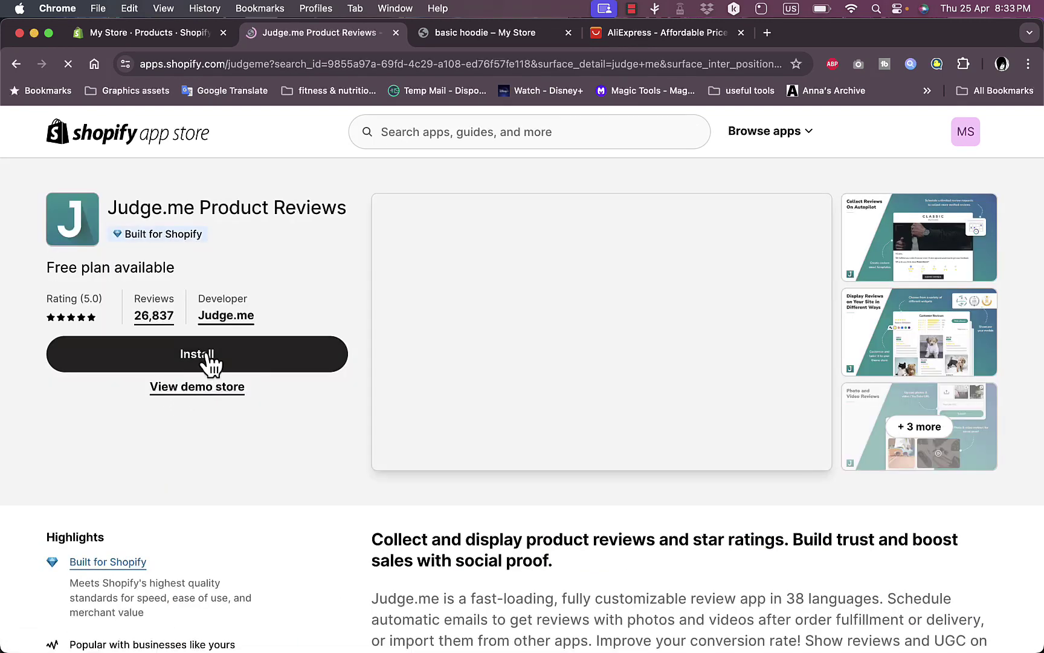
Install the Judge.me Product Reviews app on the store and collapse the trial notice covering its onboarding page.
left_click(205, 355)
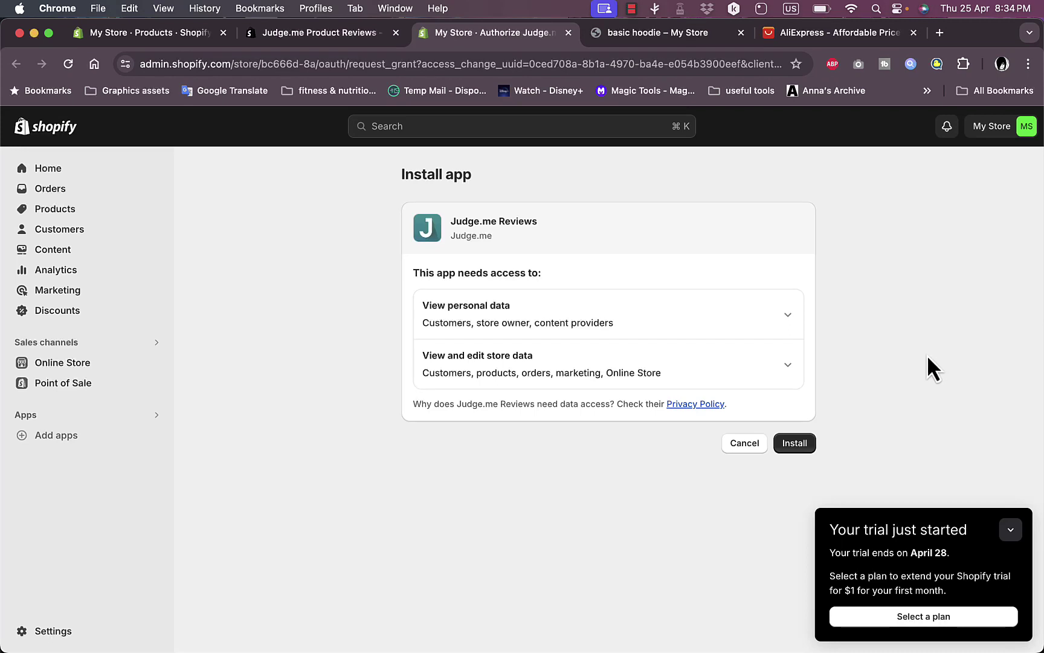
left_click(804, 447)
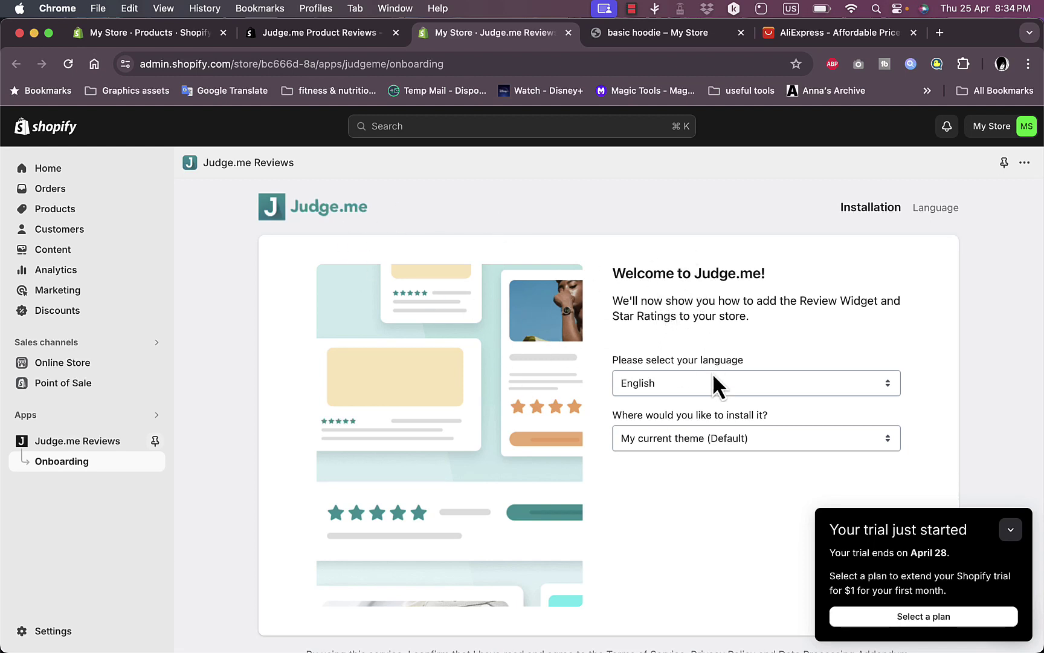
scroll(726, 448, "down", 1)
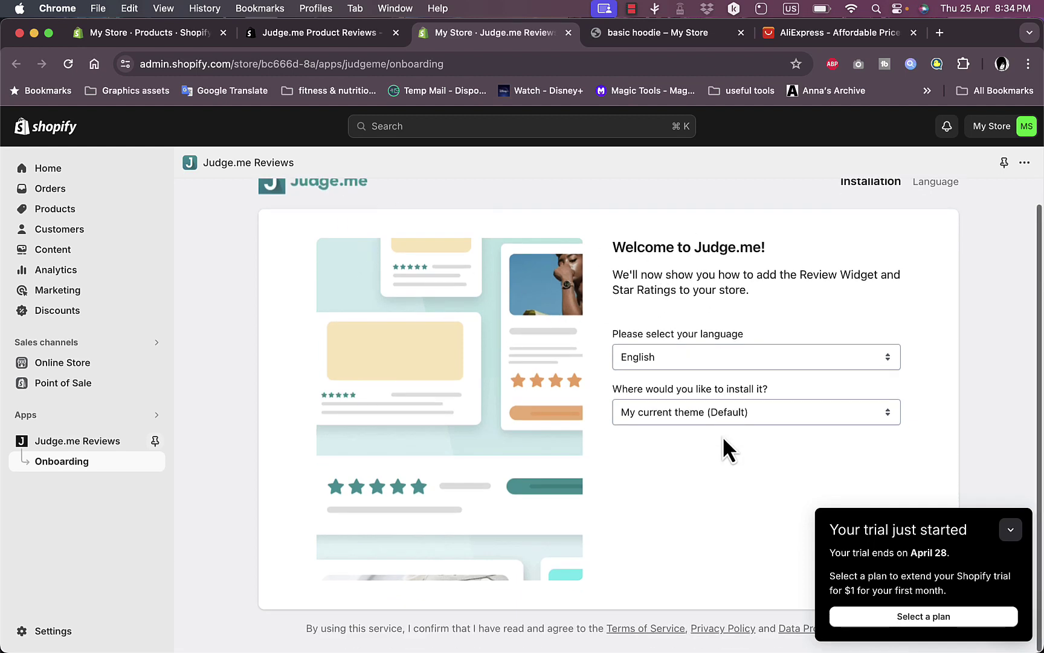
left_click(1011, 530)
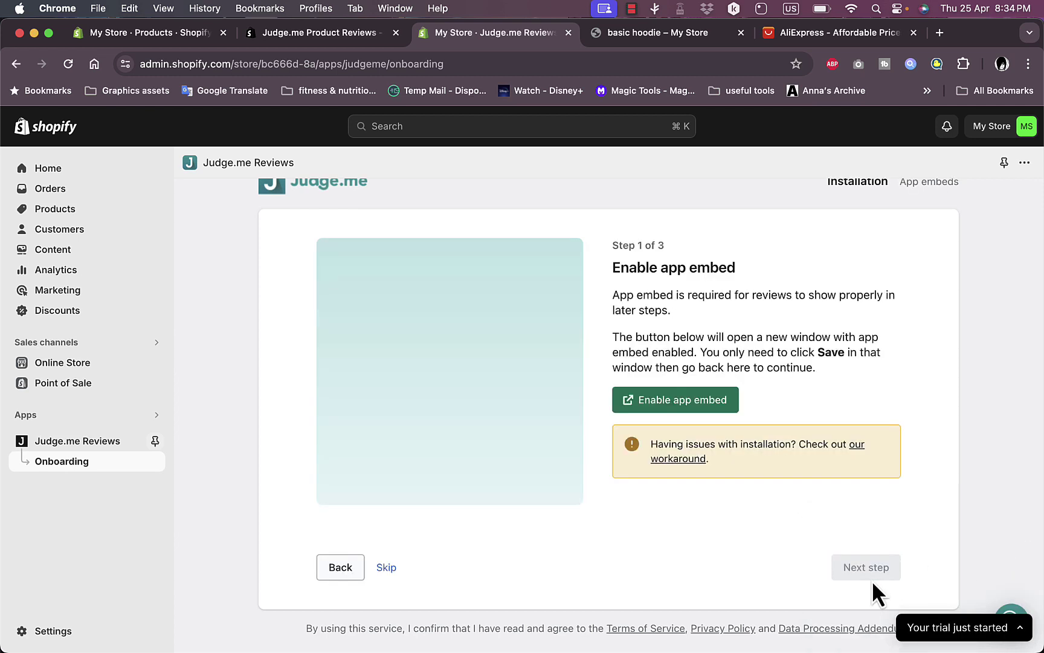
Enable and save the Judge.me app embed in the Dawn theme, and return to the app's onboarding.
left_click(695, 400)
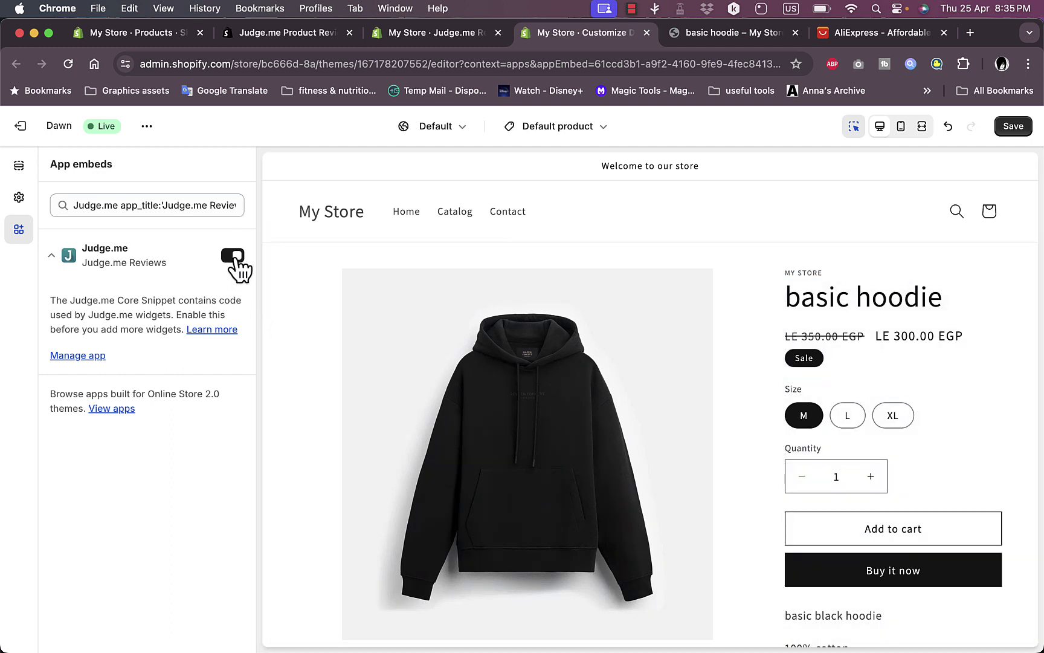
left_click(1011, 127)
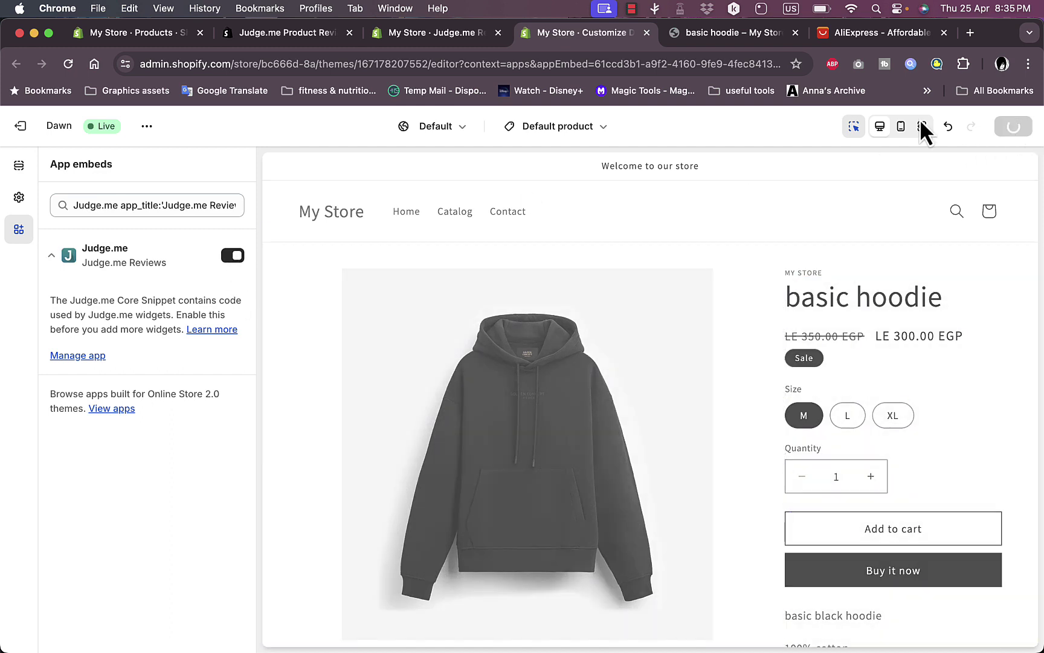
left_click(337, 40)
left_click(420, 38)
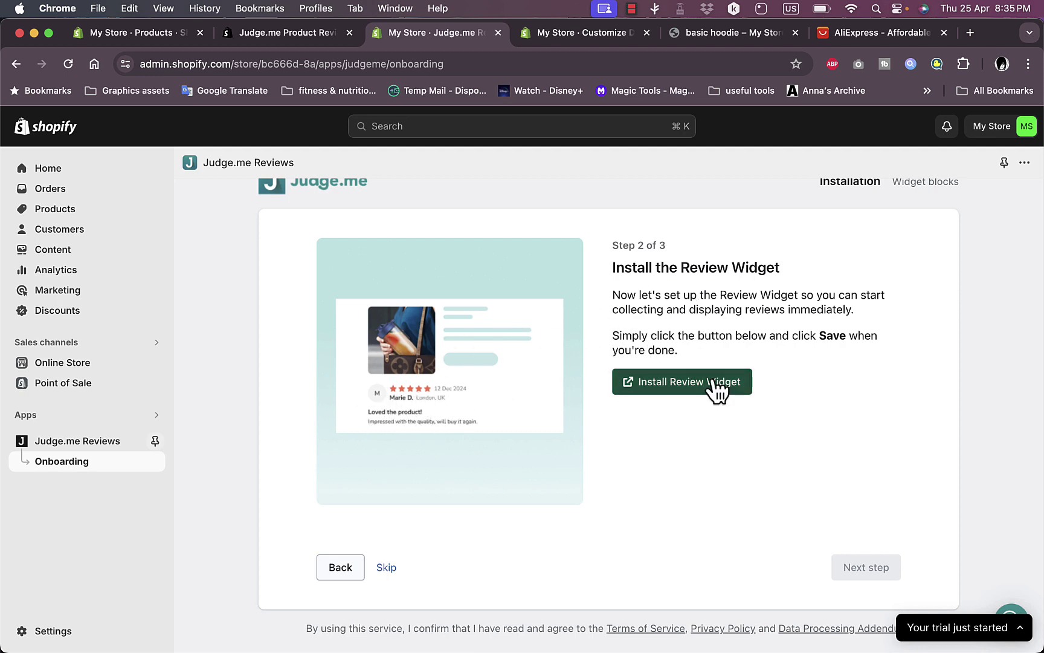
Add the Judge.me Review Widget to the Dawn theme's default product template, check its preview, save, and return to the onboarding.
left_click(682, 384)
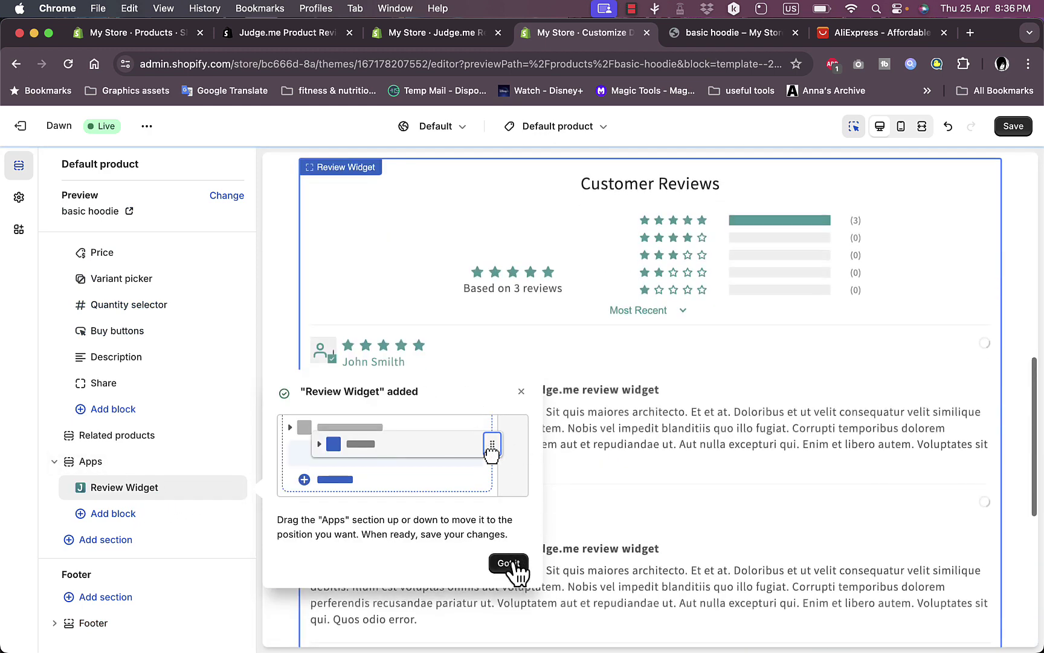
left_click(511, 563)
scroll(709, 343, "down", 5)
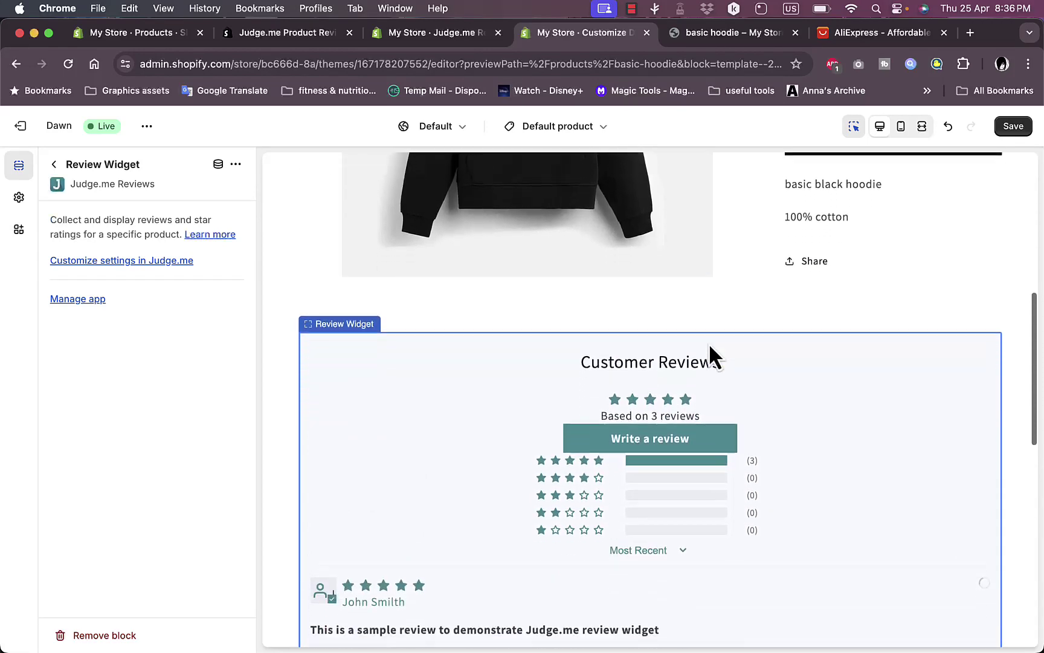
scroll(710, 346, "up", 3)
scroll(713, 354, "down", 3)
scroll(602, 354, "up", 1)
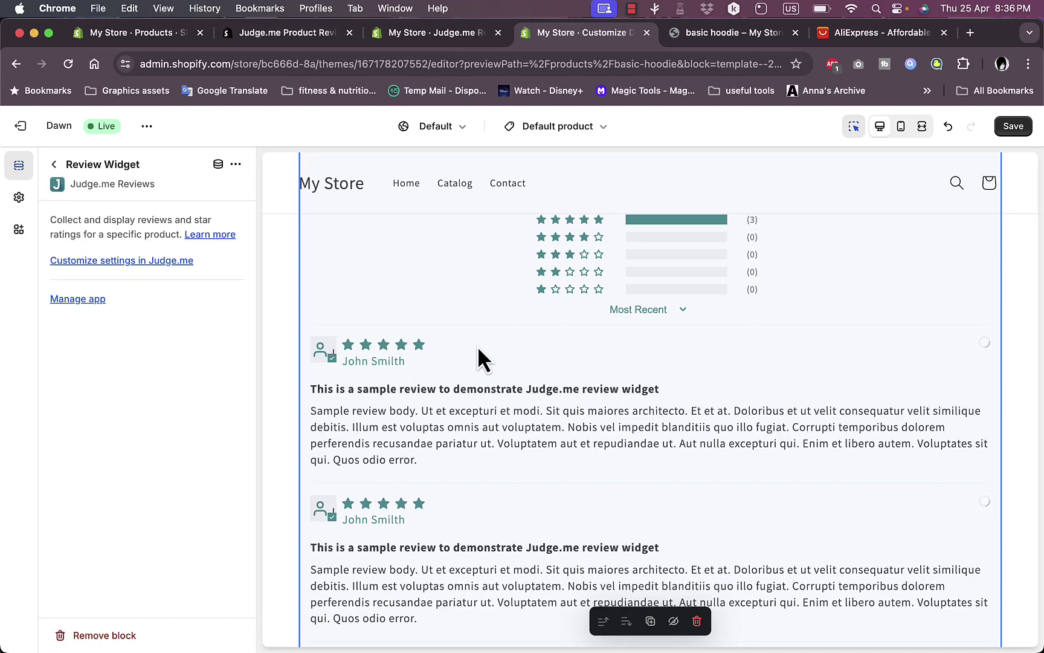
scroll(505, 406, "down", 6)
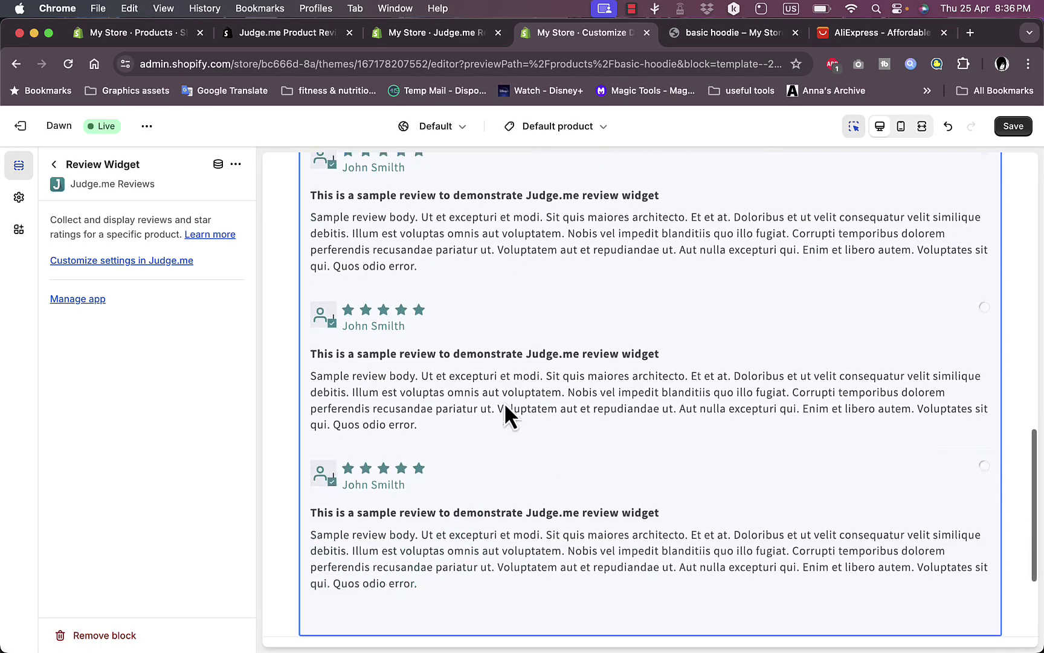
scroll(505, 406, "up", 2)
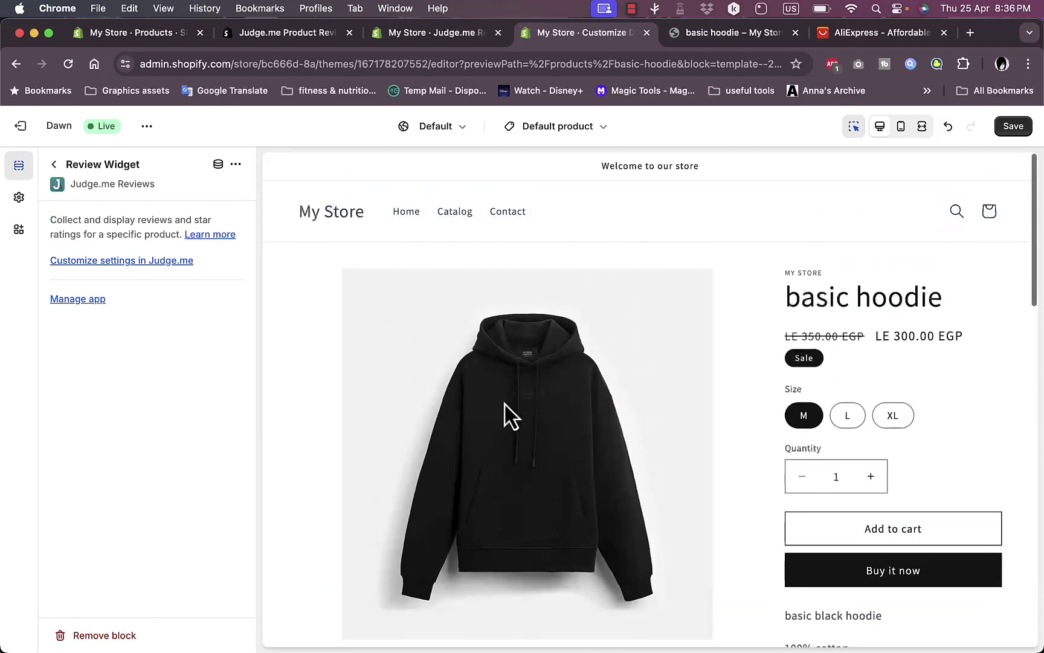
left_click(1013, 125)
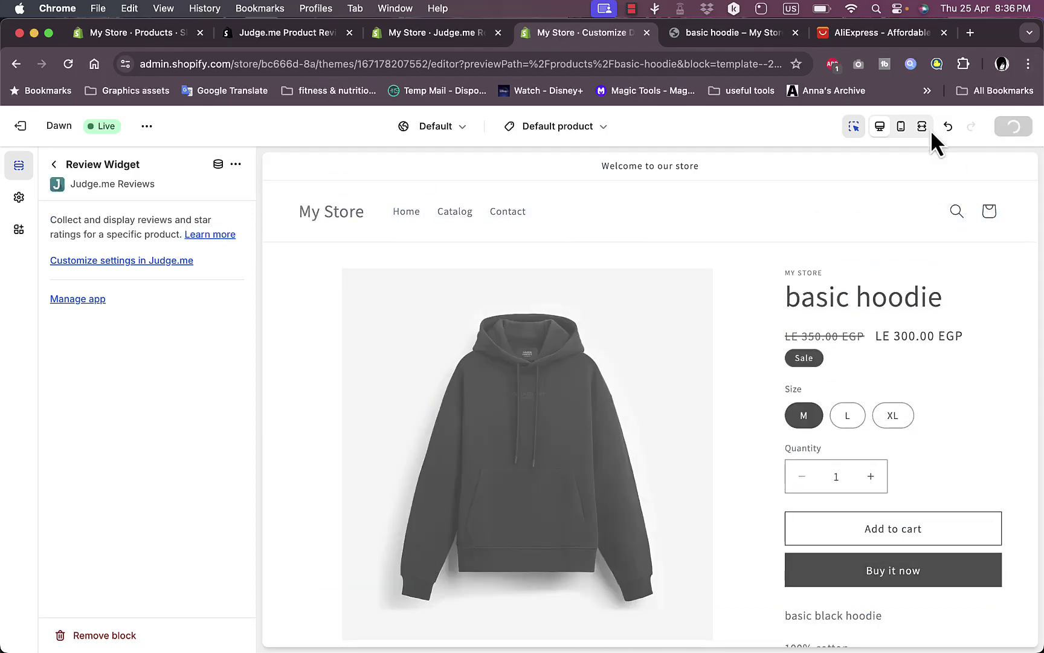
left_click(410, 45)
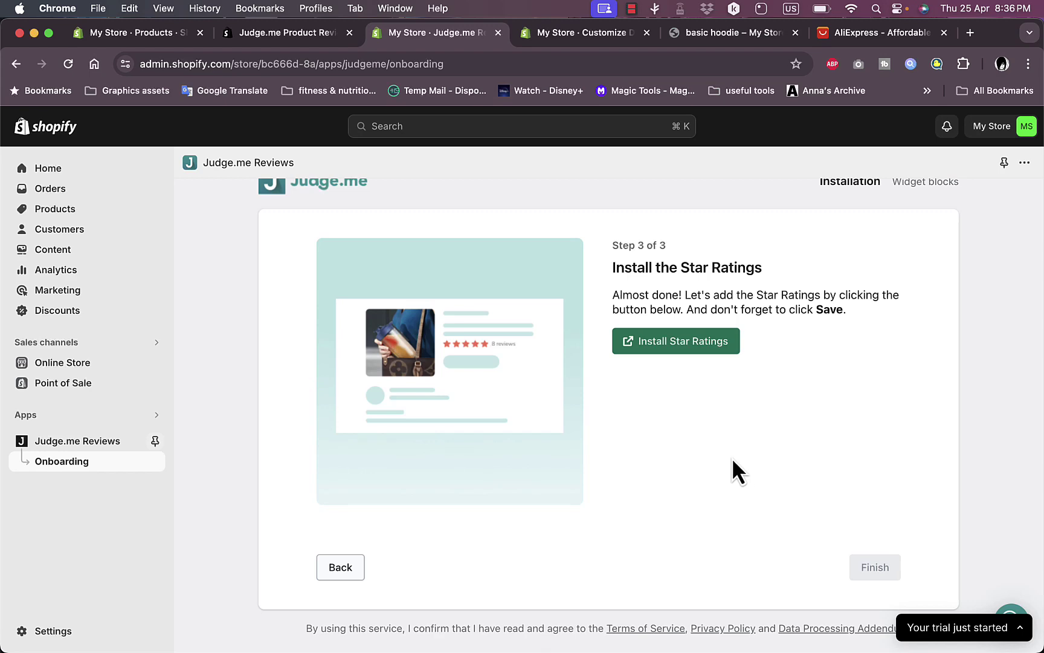
Add the Judge.me Star Ratings block to the default product template, save it, and finish the app's onboarding.
left_click(675, 348)
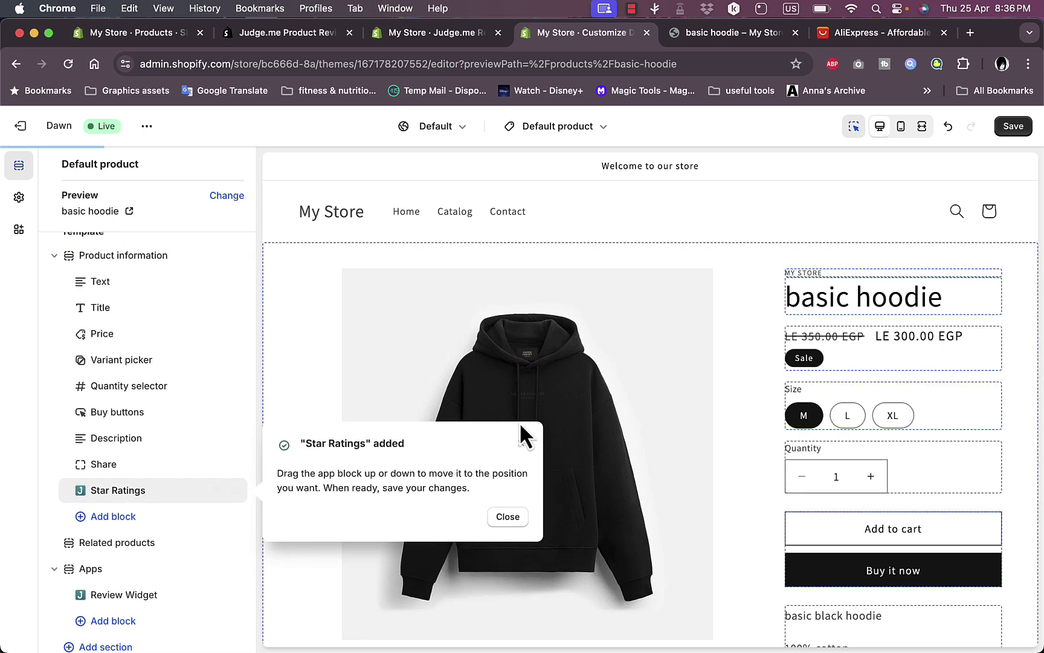
left_click(513, 517)
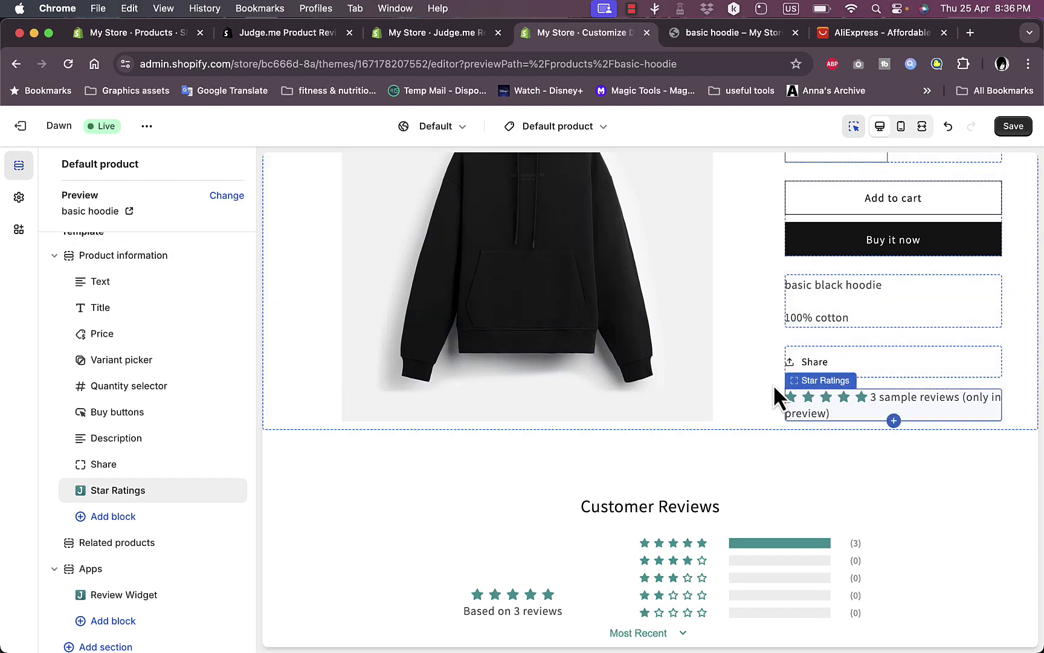
left_click(1014, 126)
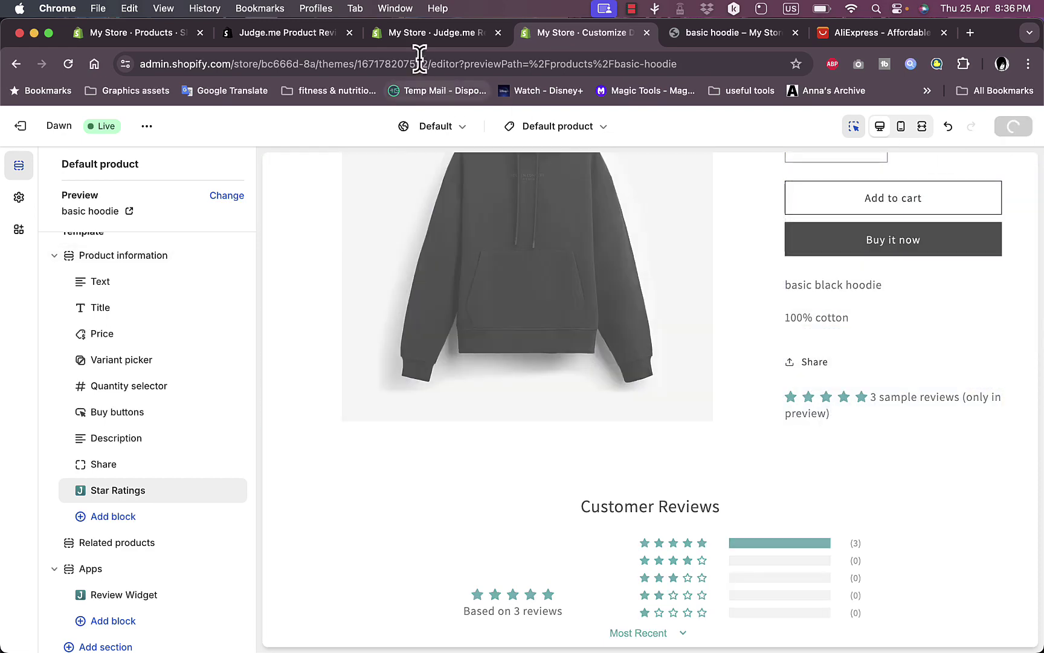
left_click(402, 34)
left_click(870, 568)
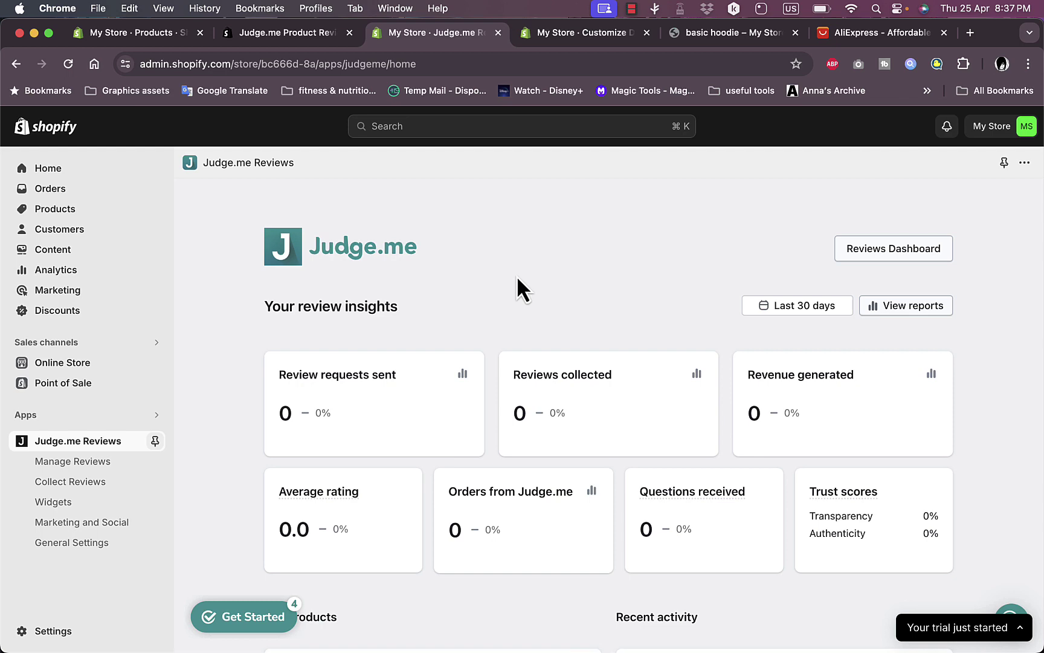
Search the Shopify App Store for "judge me" and install the Judge.me AliExpress Reviews app on the store.
left_click(288, 31)
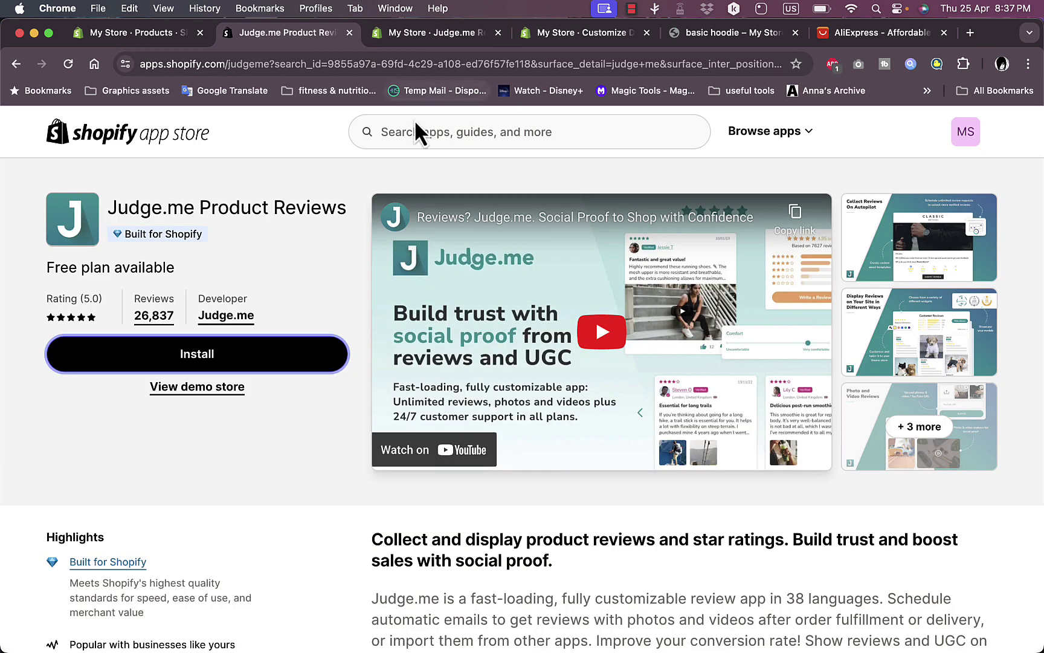
left_click(450, 131)
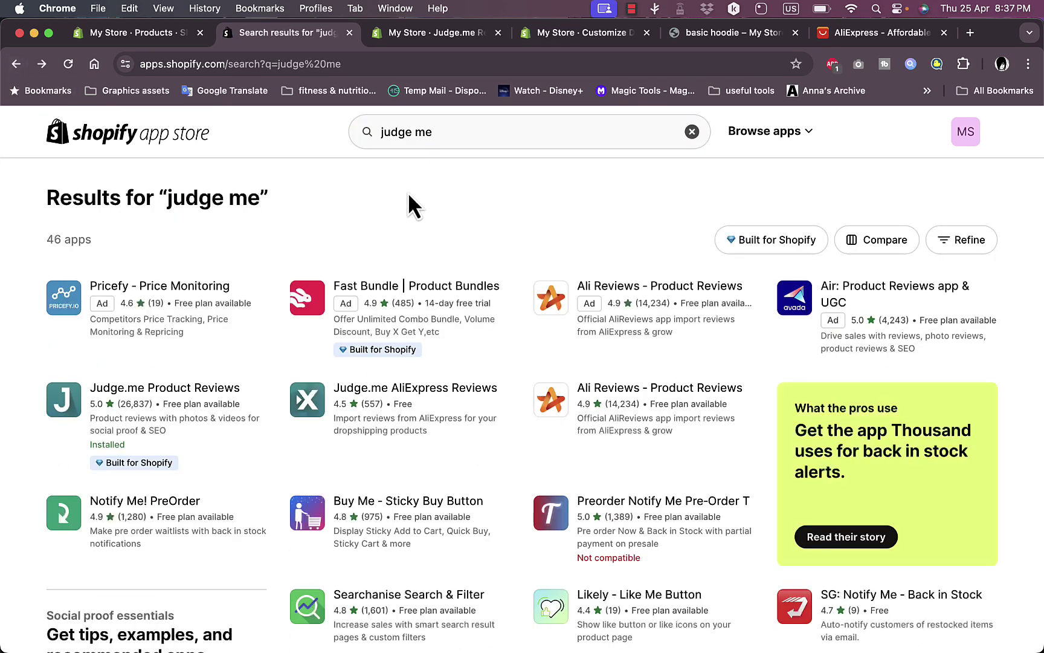
left_click(401, 393)
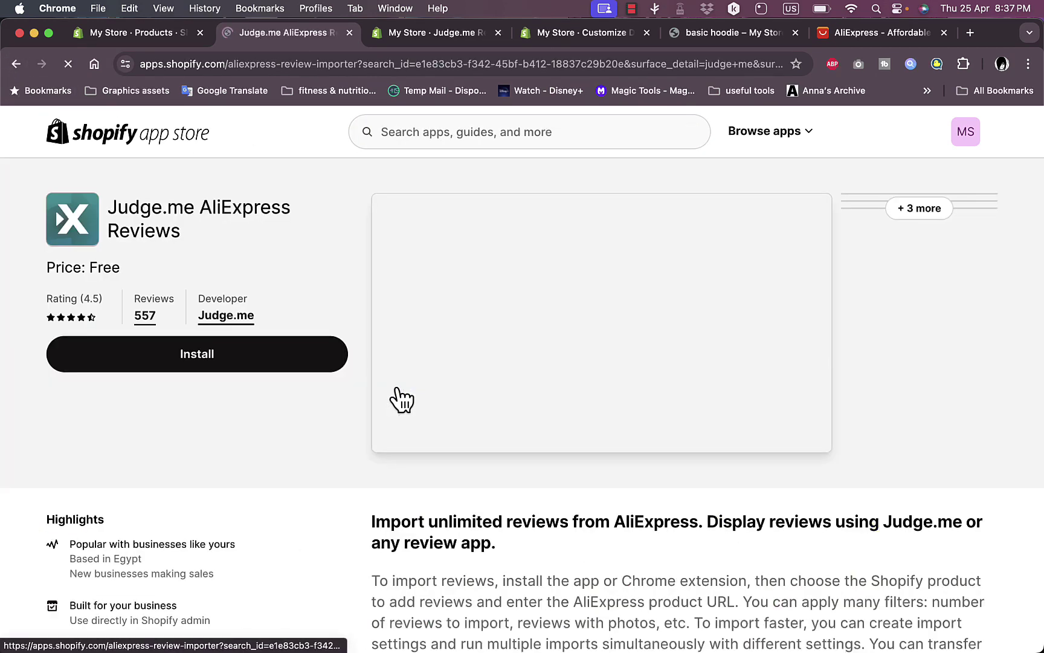
left_click(279, 364)
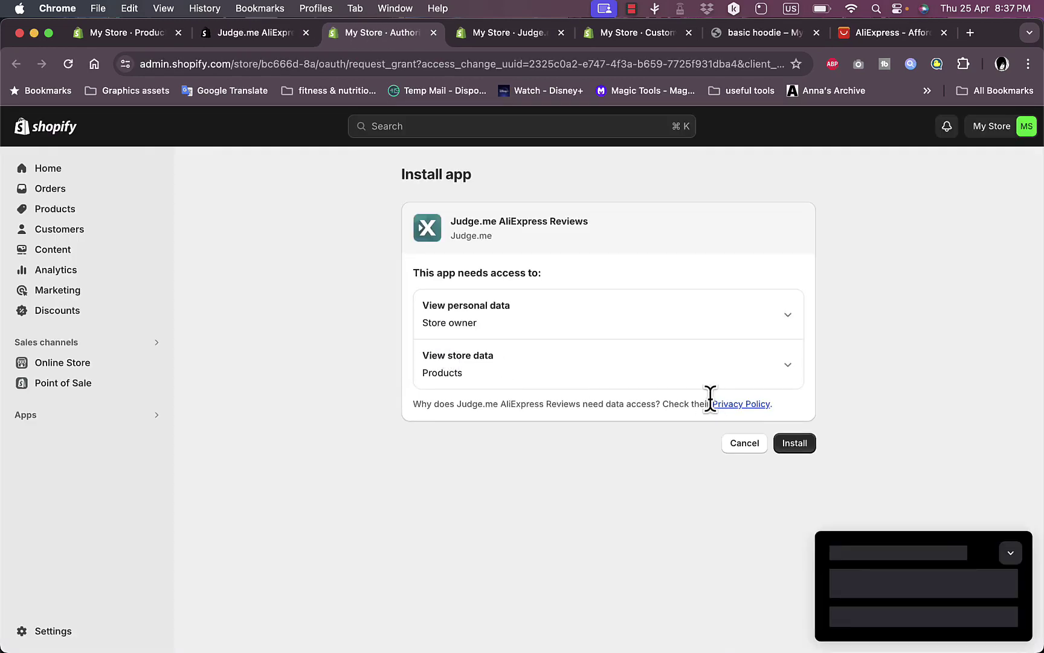
left_click(786, 443)
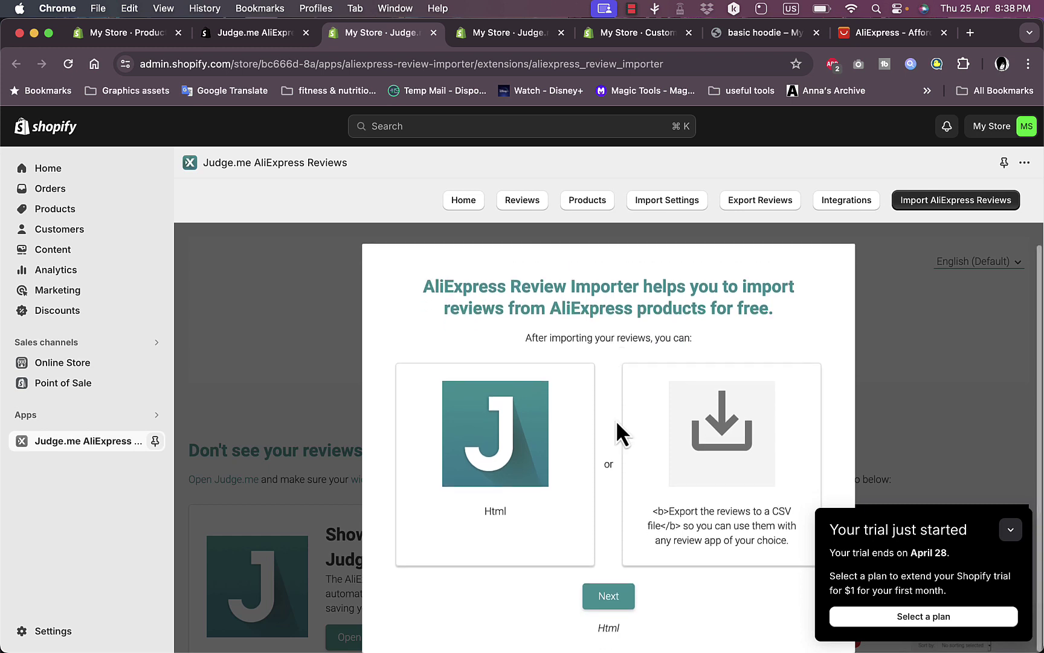
Go through the AliExpress Review Importer introduction and open the form for importing reviews from AliExpress.
left_click(608, 588)
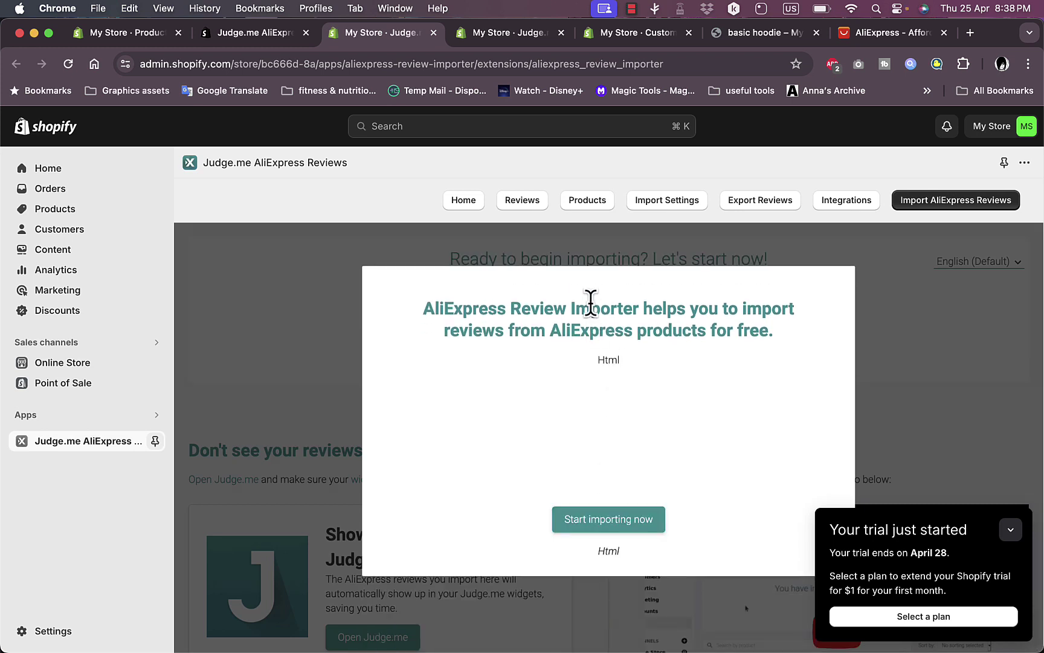
left_click(615, 523)
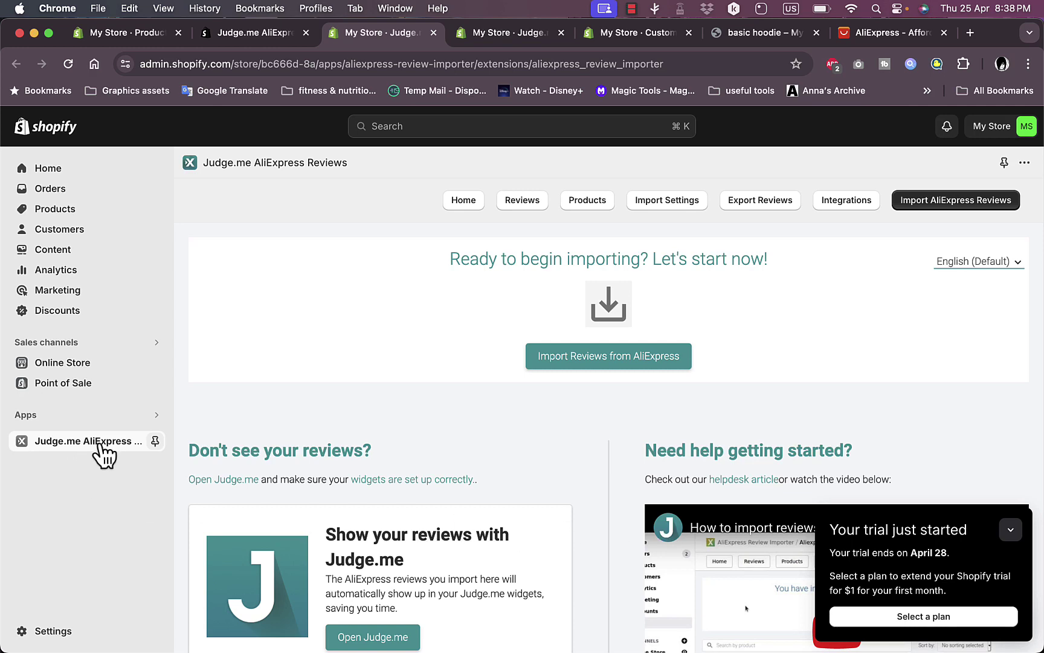
left_click(618, 359)
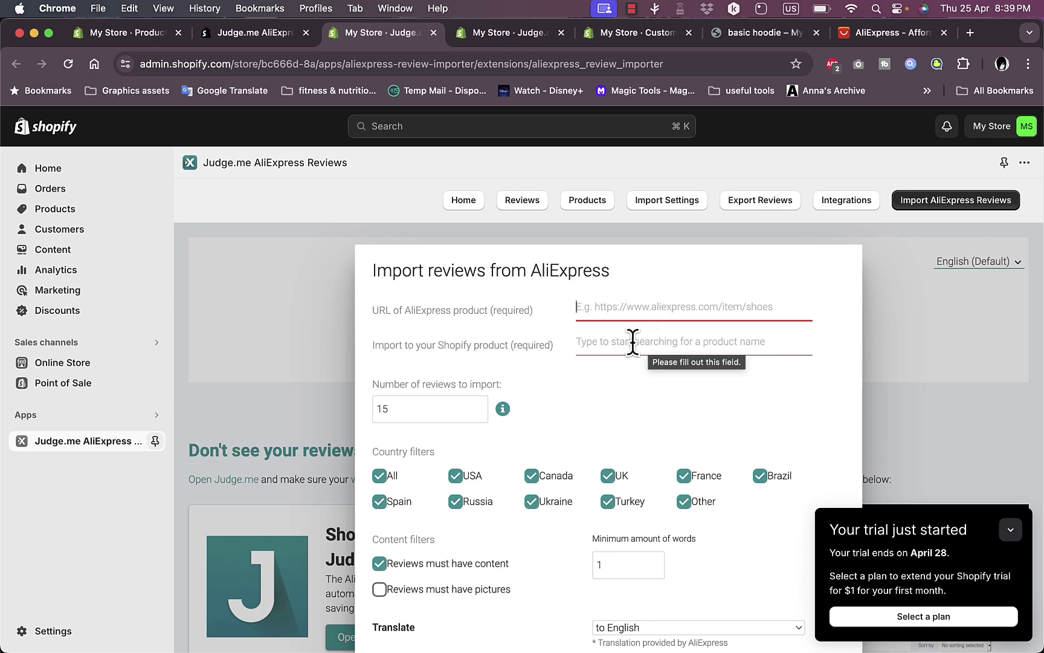
Switch to the AliExpress site and search it for "basic black hoodie".
left_click(864, 35)
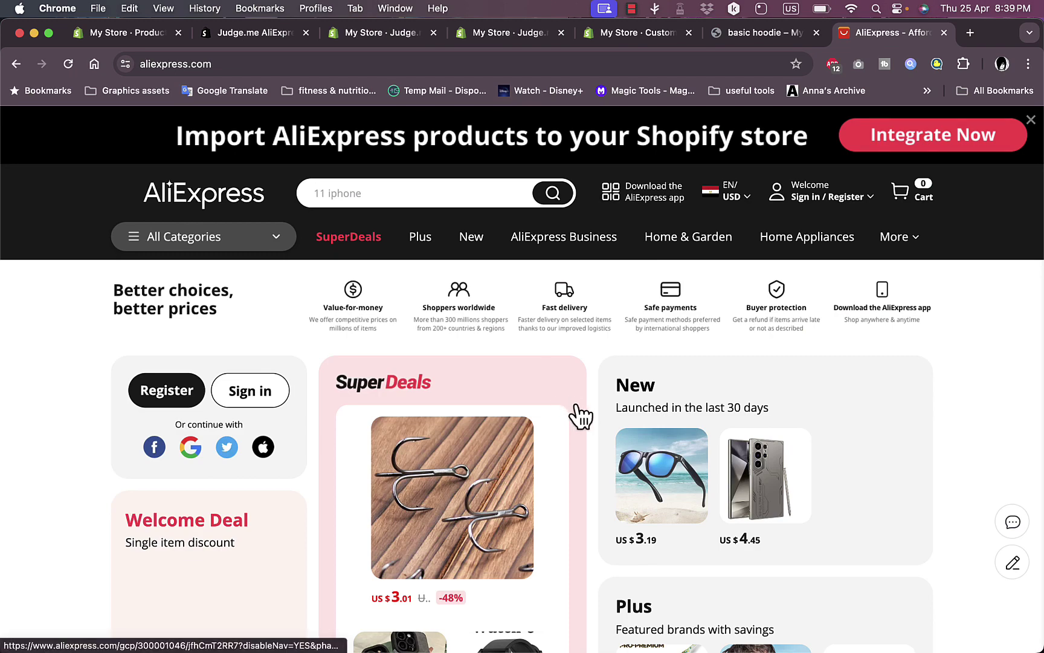
scroll(589, 420, "down", 2)
scroll(591, 423, "down", 5)
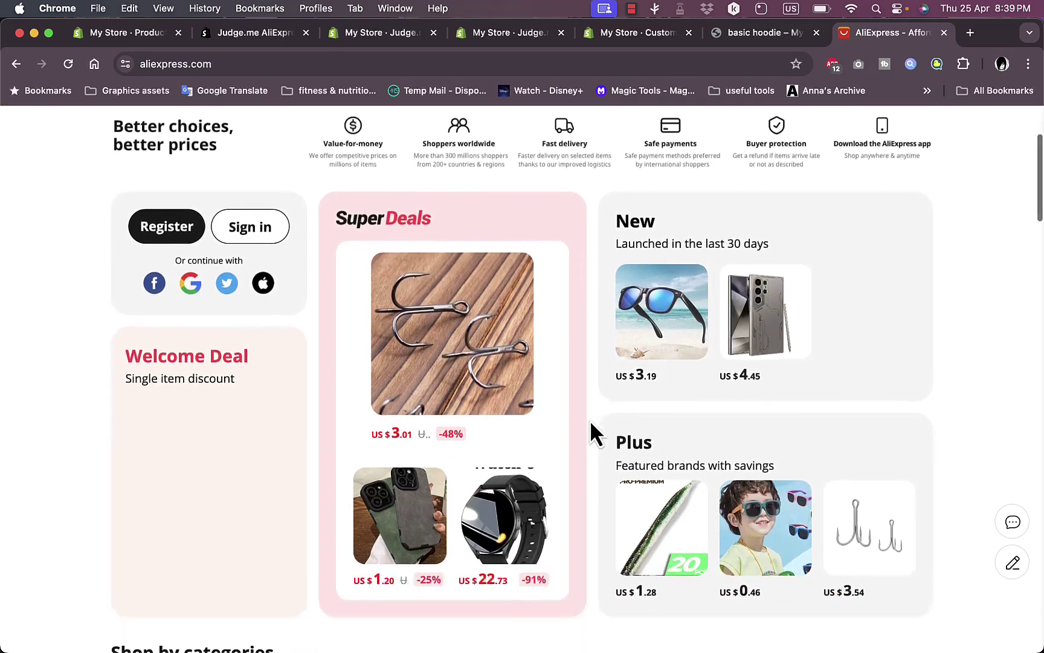
scroll(590, 420, "down", 7)
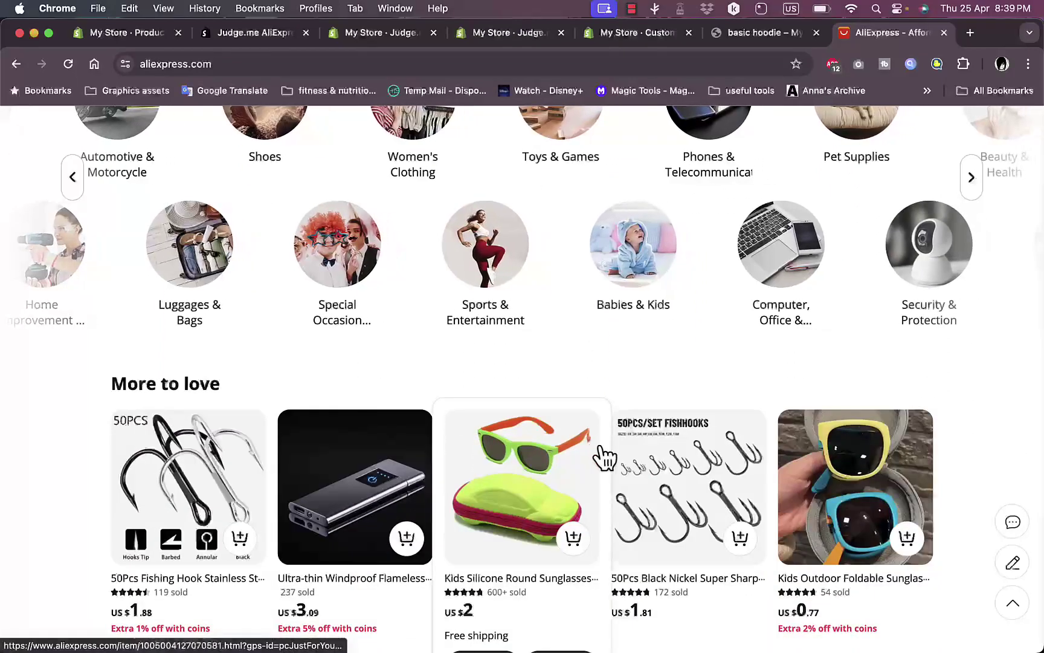
scroll(601, 454, "down", 2)
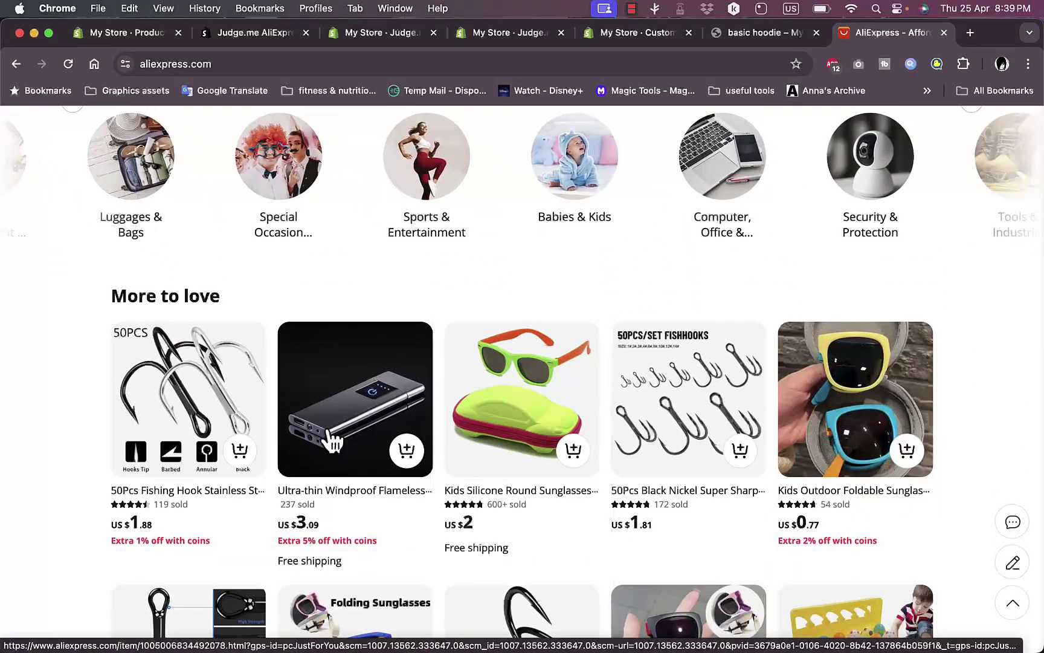
mouse_move(161, 408)
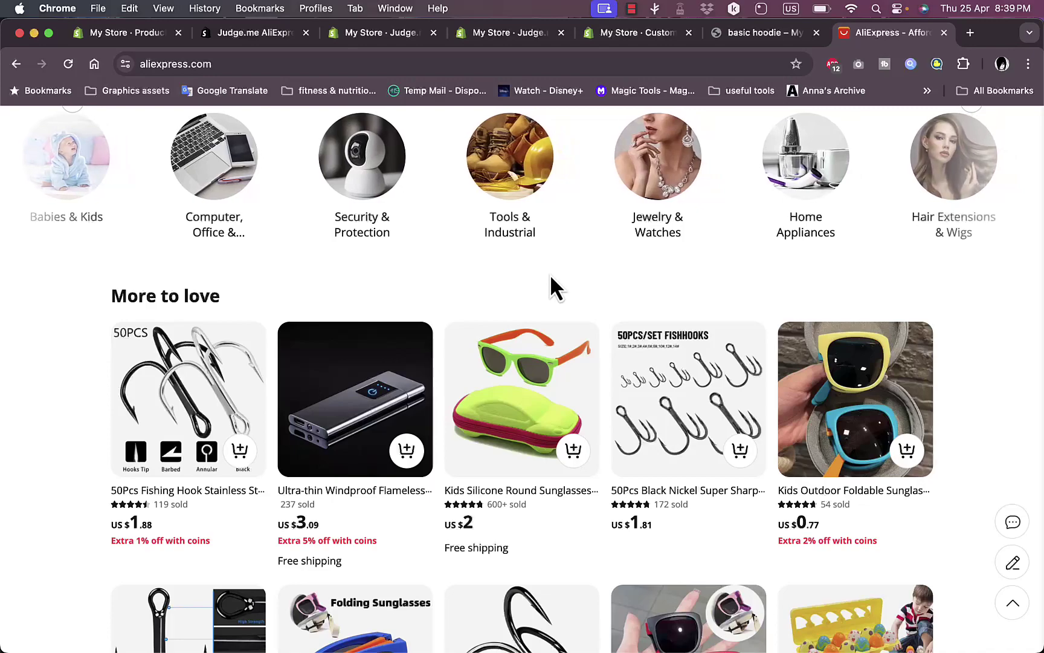
scroll(550, 275, "up", 15)
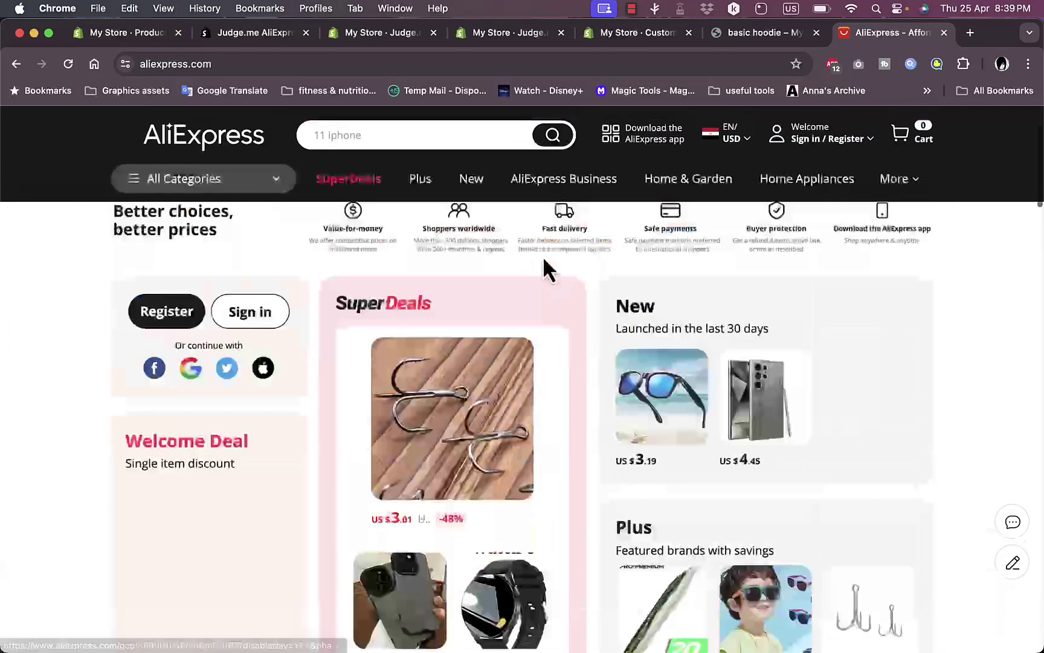
left_click(459, 134)
type("basic black hoodie")
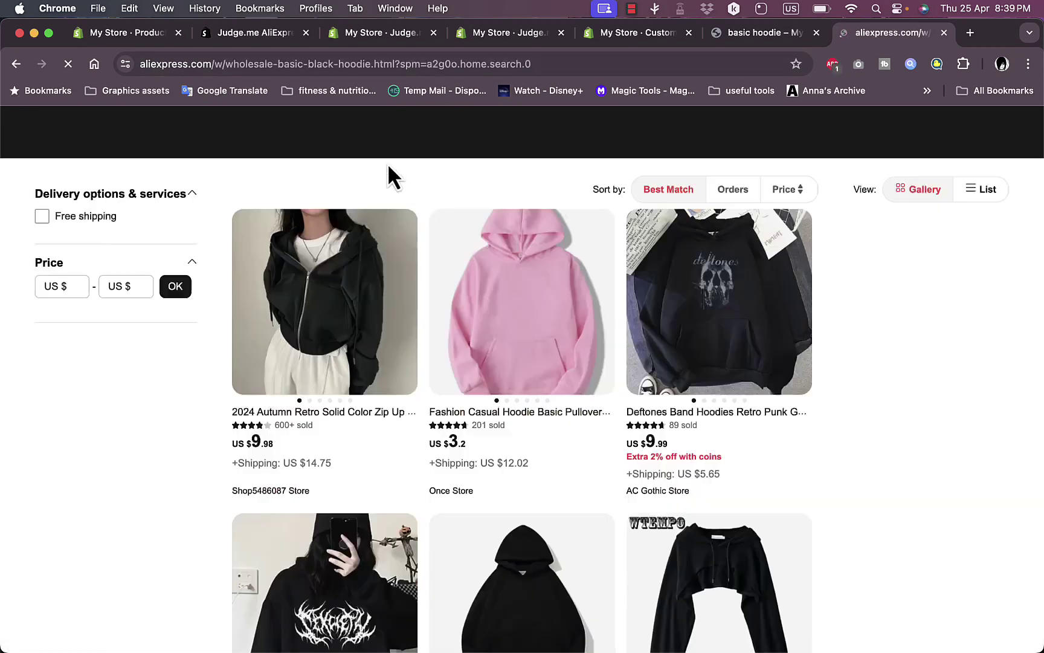
Open the 2023 New Streetwear Hoodie Solid Color listing from the search results and dismiss the pop-ups covering its page.
scroll(657, 270, "down", 5)
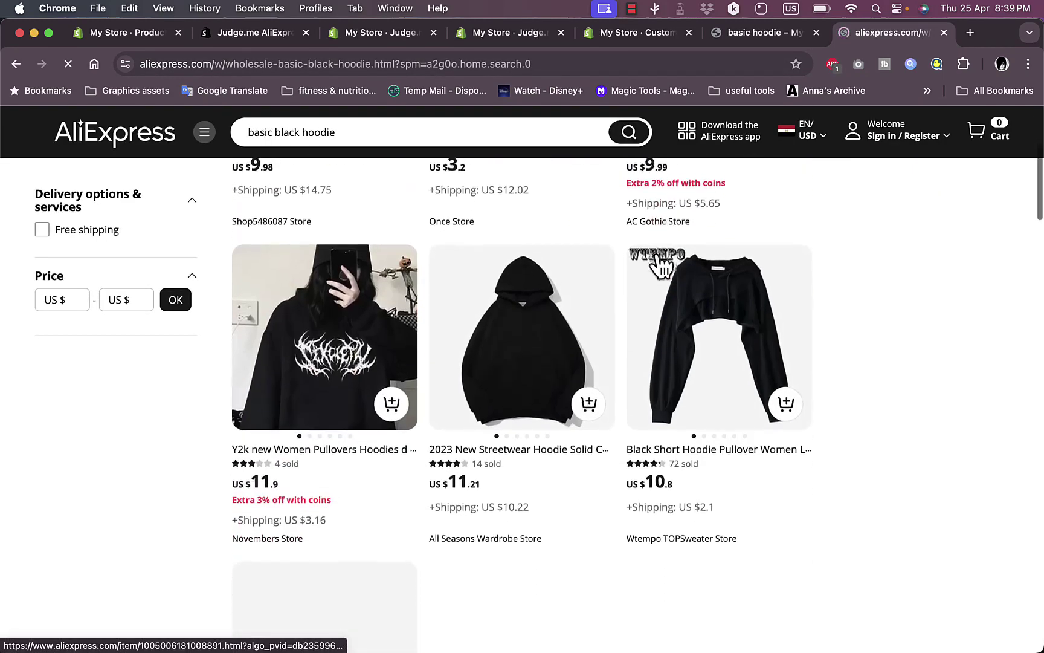
left_click(521, 343)
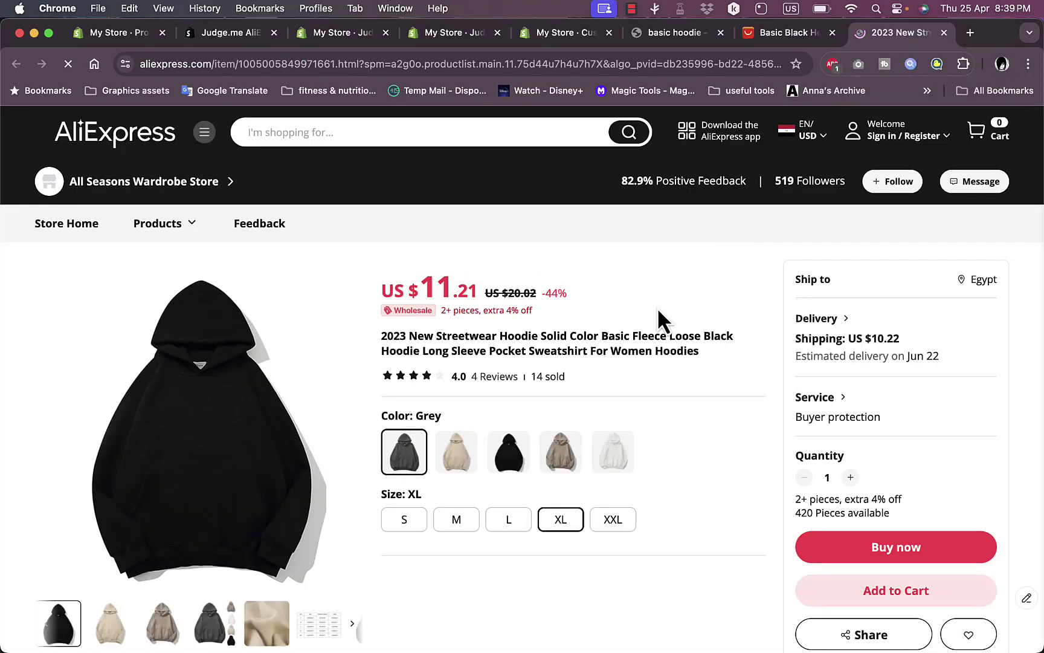
scroll(658, 310, "down", 3)
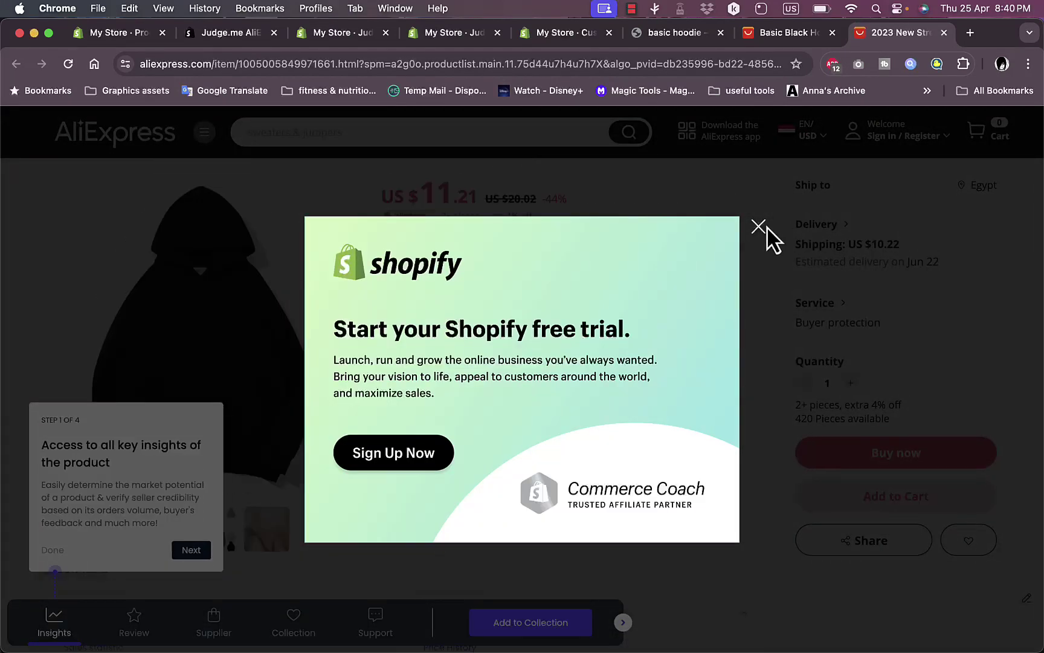
left_click(758, 226)
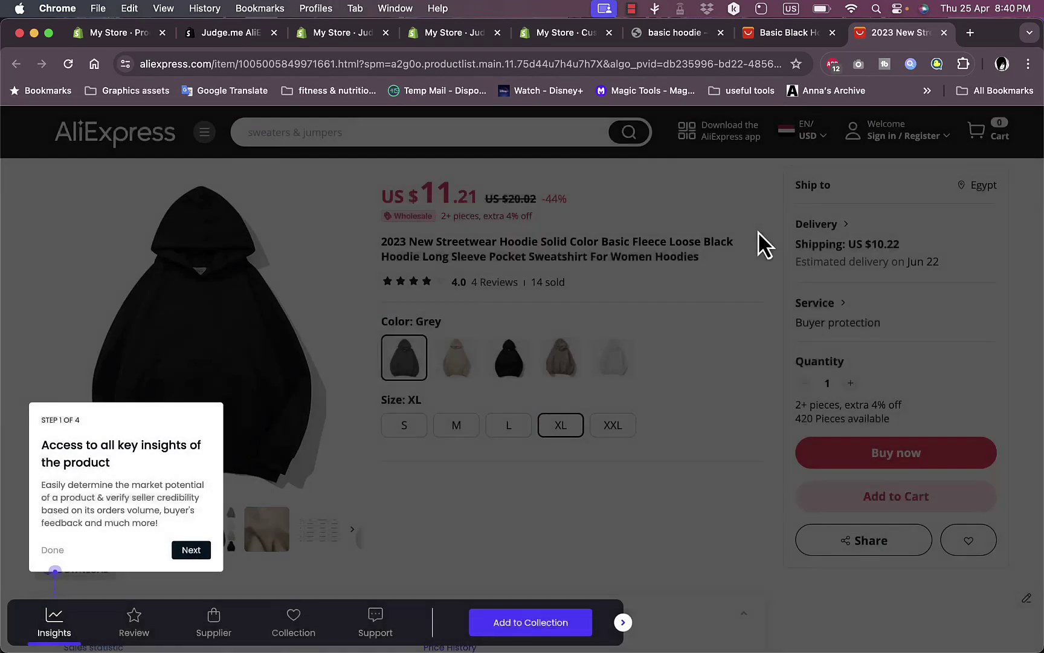
scroll(692, 354, "down", 3)
scroll(691, 342, "up", 5)
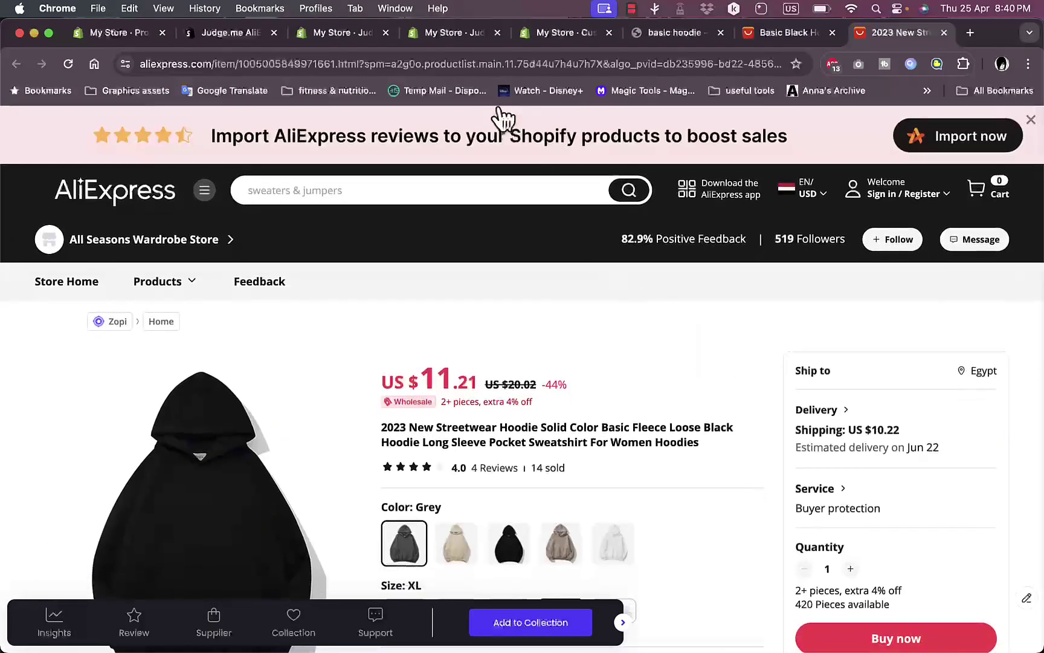
Copy the AliExpress hoodie listing's URL and paste it as the product URL in the Judge.me review import form.
left_click(491, 61)
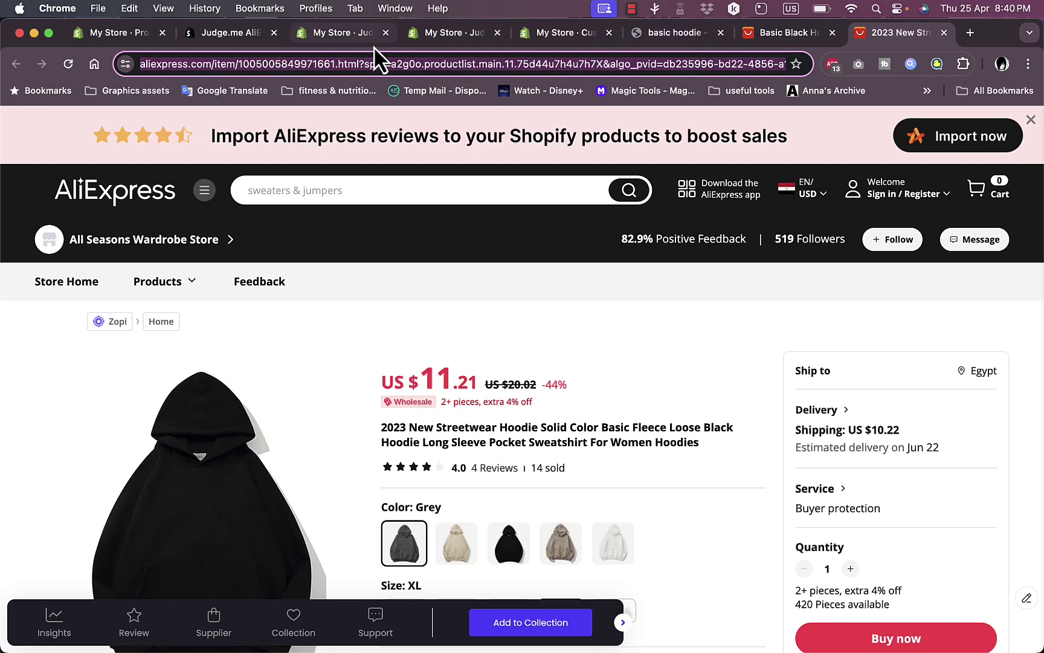
left_click(555, 35)
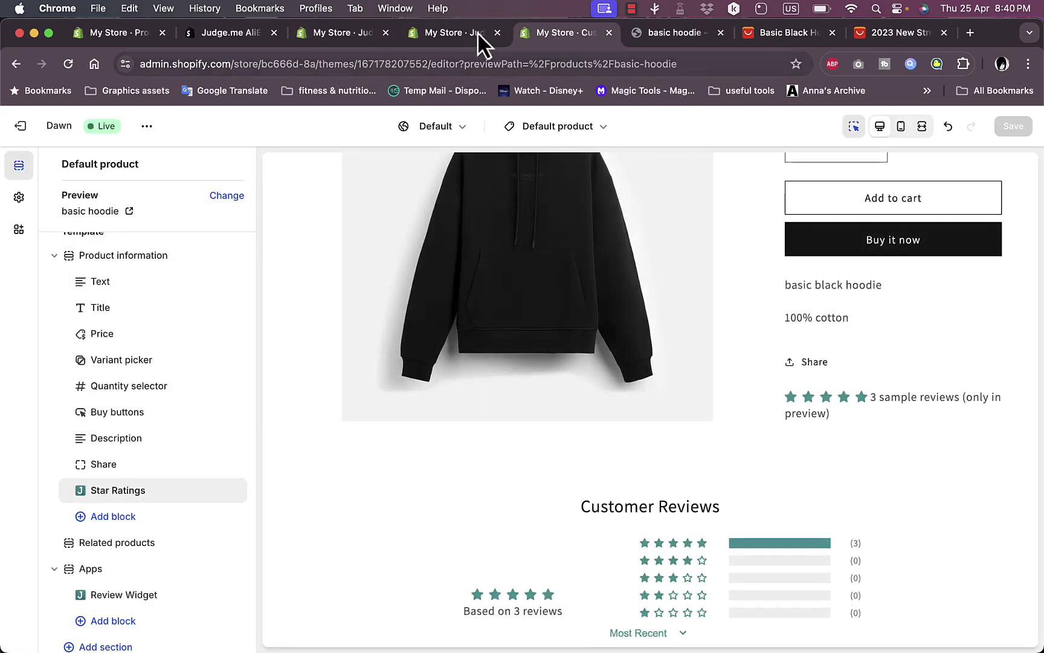
left_click(653, 38)
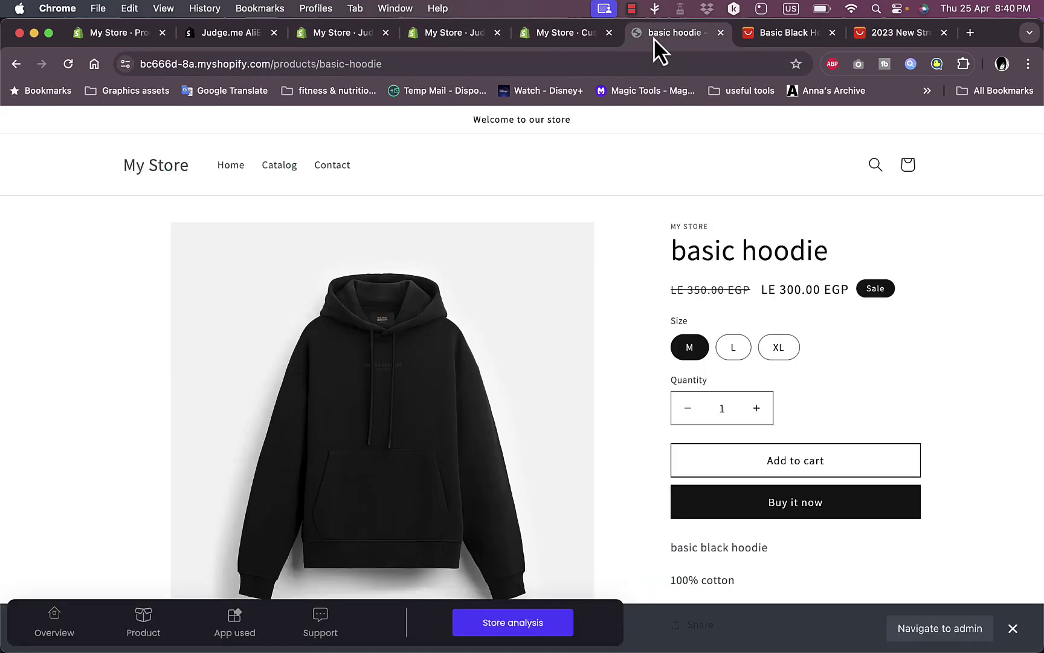
left_click(243, 35)
left_click(366, 38)
left_click(617, 309)
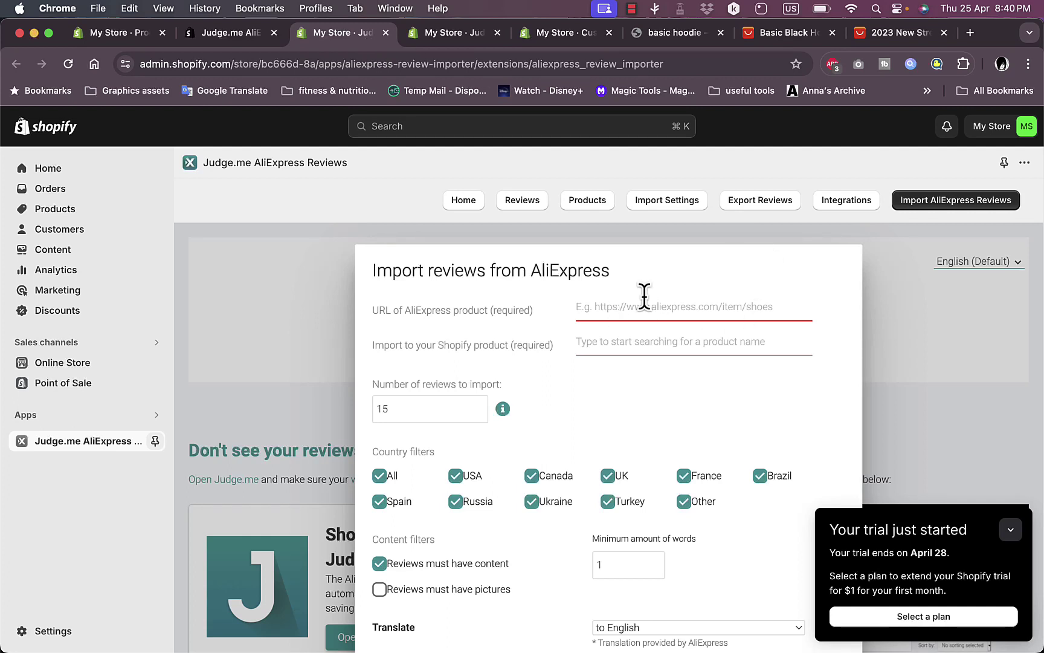
key("super+v")
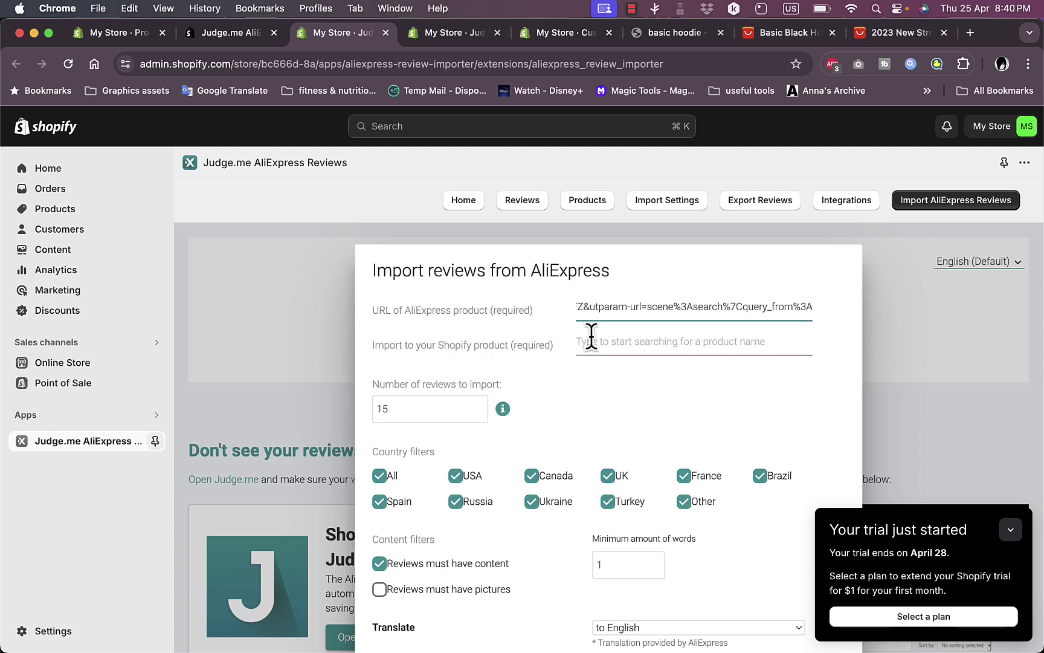
Search for "hoodie" as the Shopify product to import to and choose basic hoodie.
left_click(617, 338)
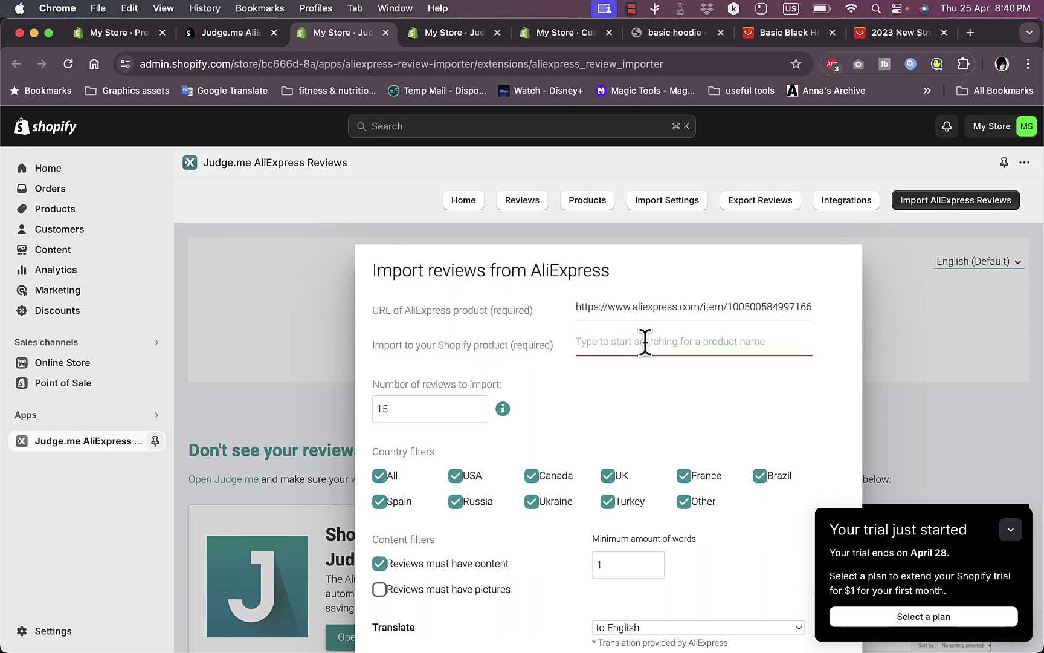
type("hoodie")
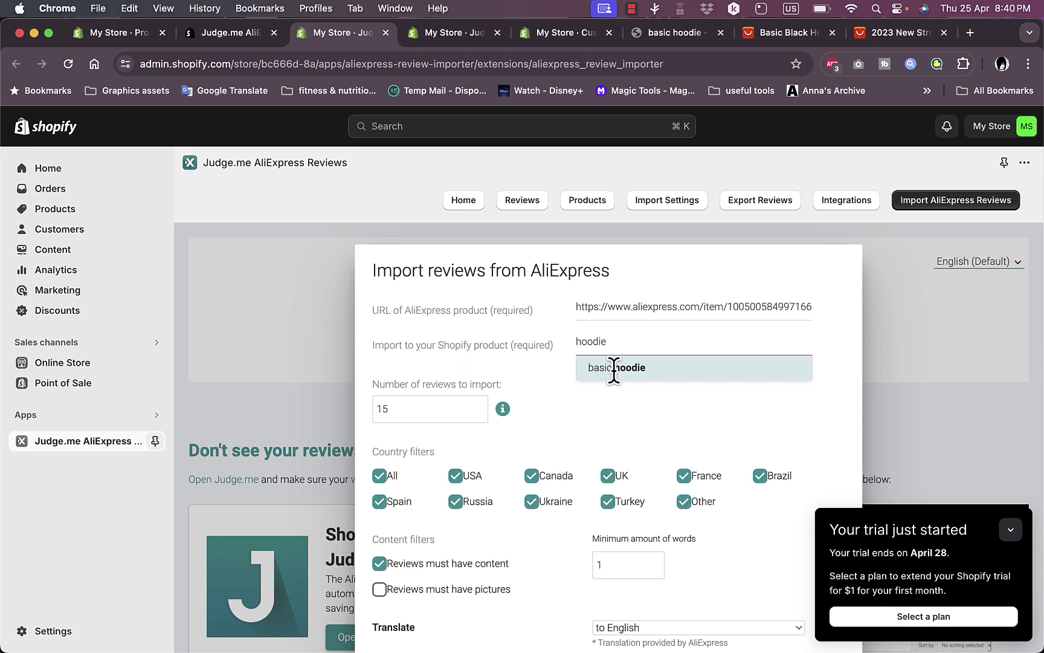
left_click(630, 367)
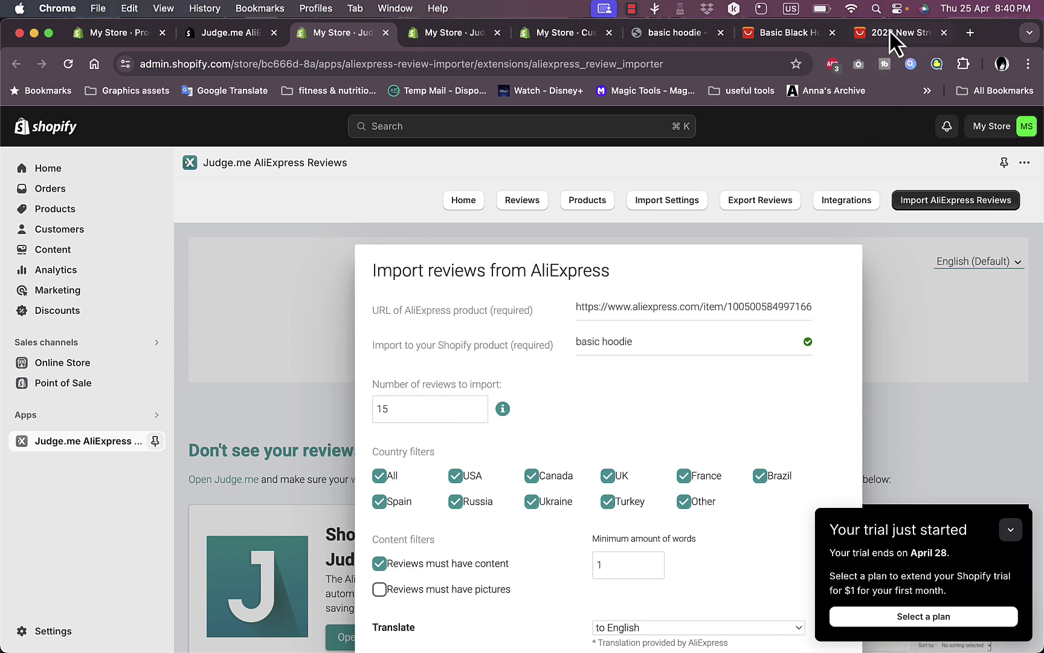
Set the number of reviews to import to 25, start the import and dismiss the progress notice.
left_click(434, 409)
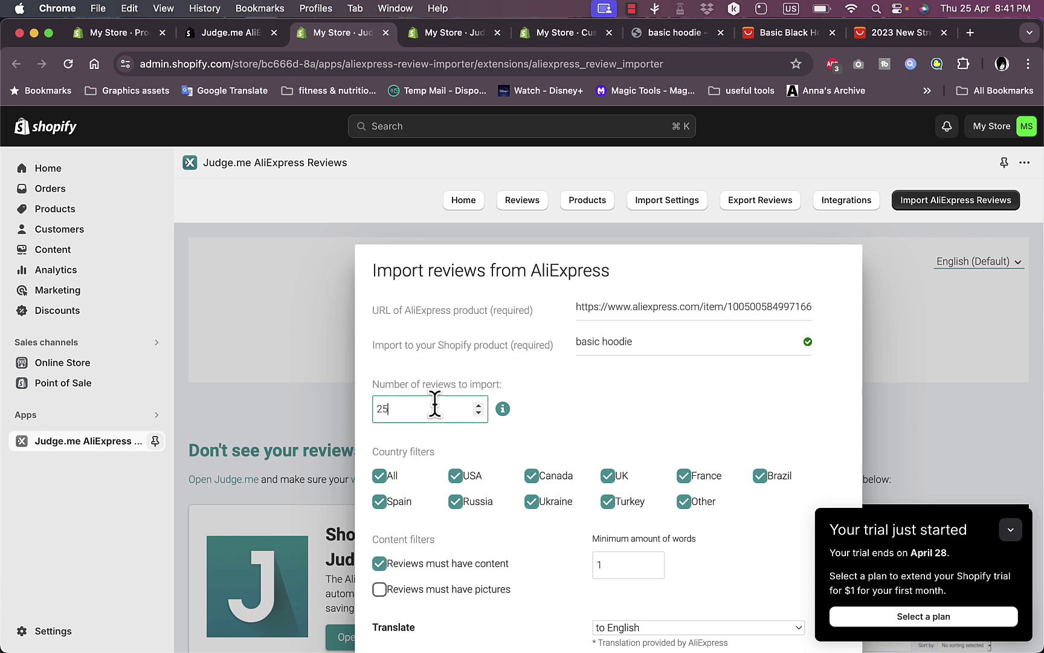
scroll(500, 433, "down", 2)
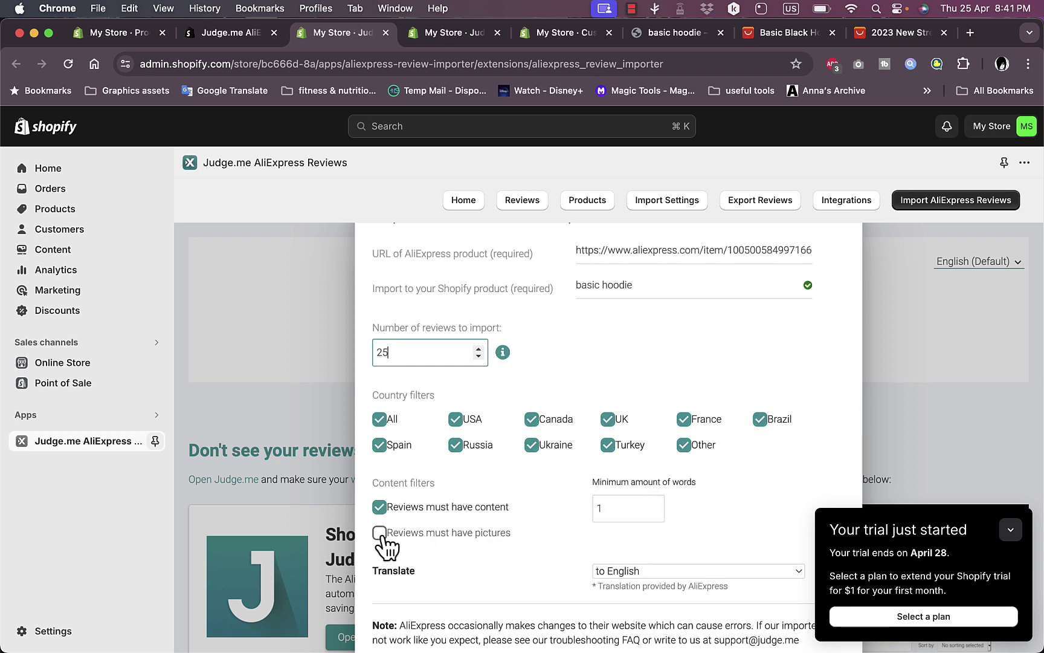
scroll(511, 541, "down", 4)
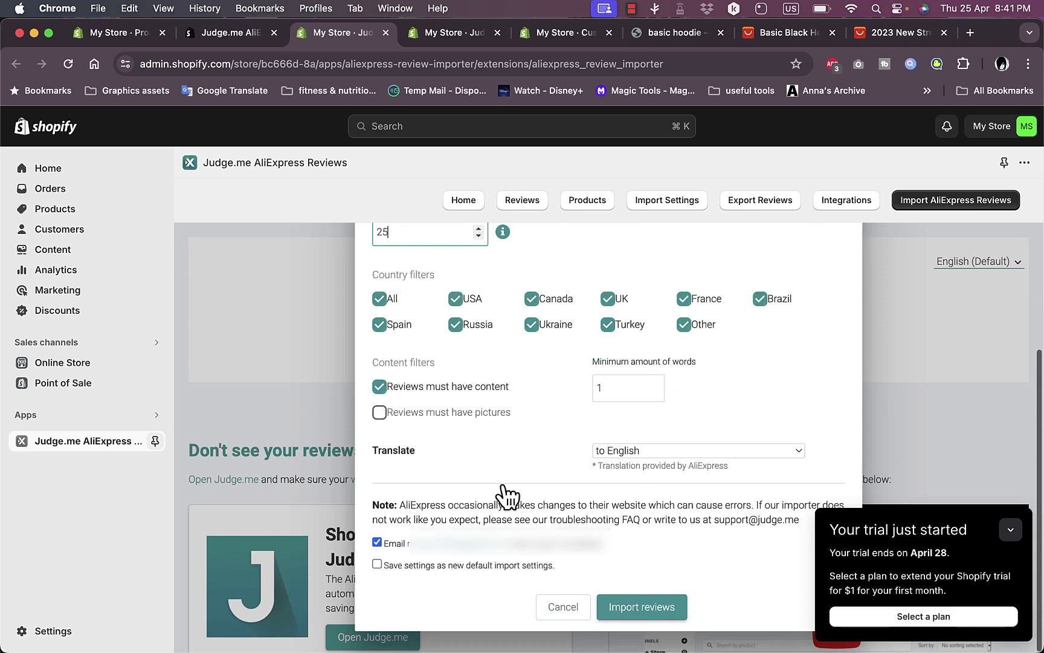
left_click(642, 609)
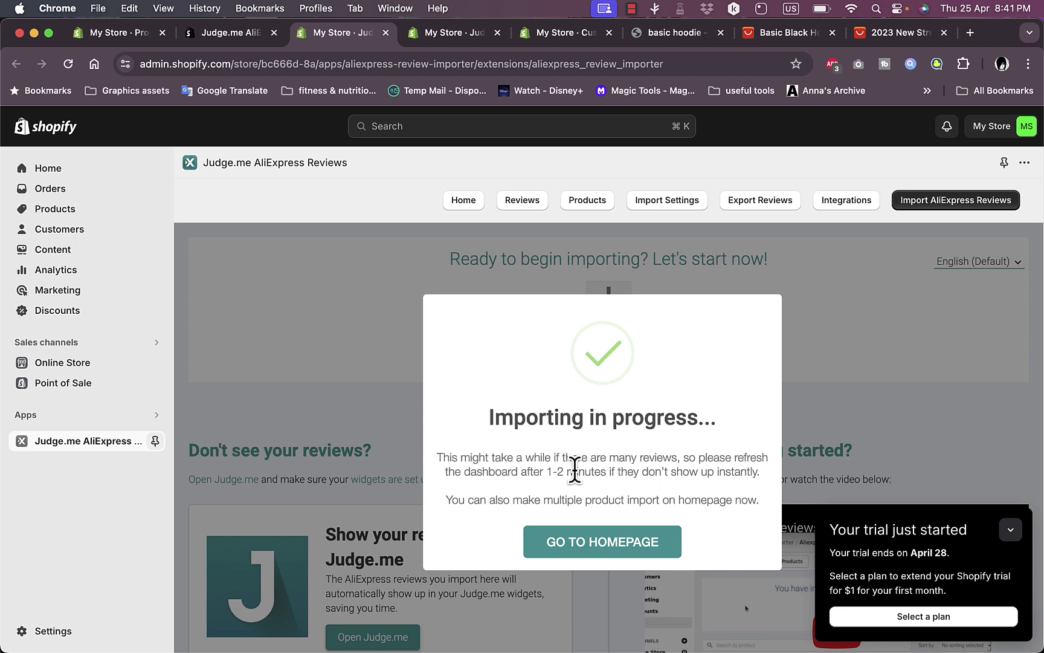
left_click(601, 542)
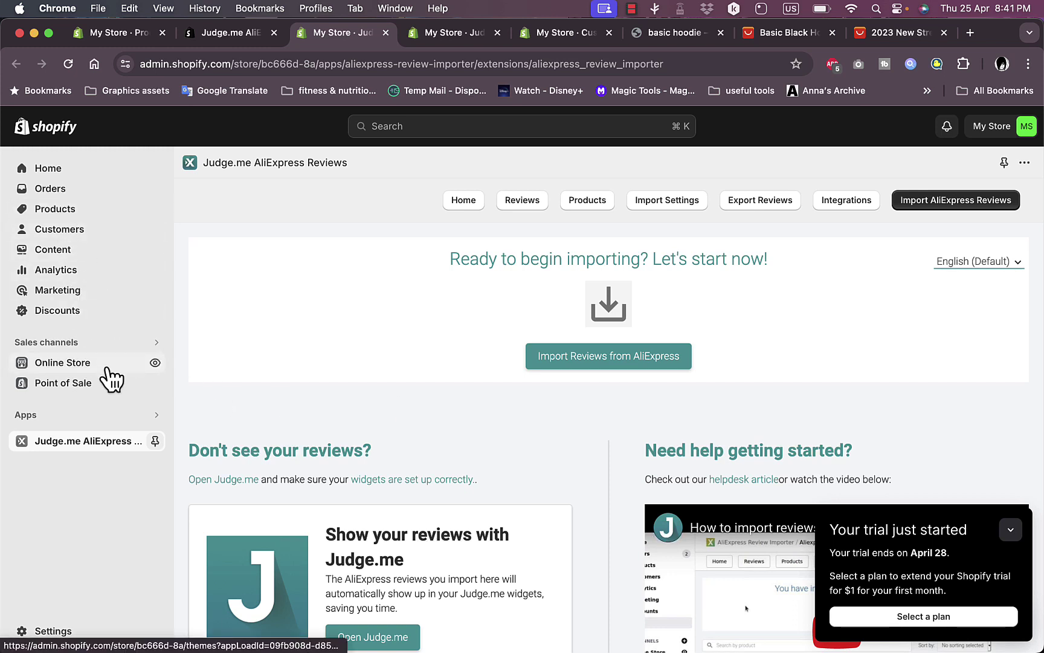
View the online store and open the basic hoodie product page to check its Customer Reviews section.
left_click(155, 364)
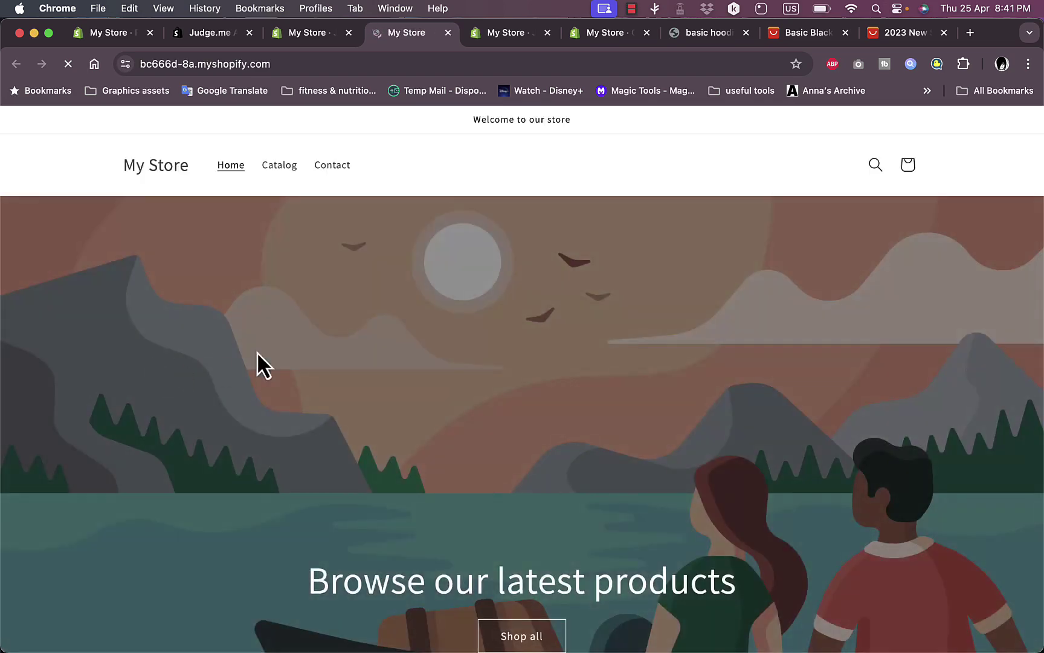
scroll(492, 365, "down", 10)
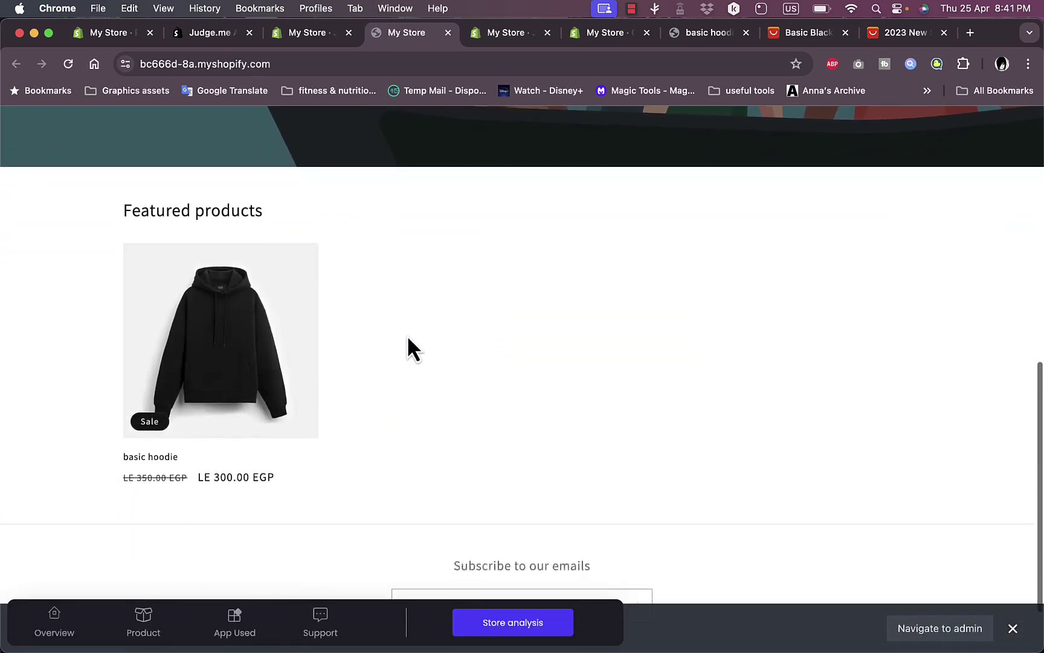
left_click(217, 322)
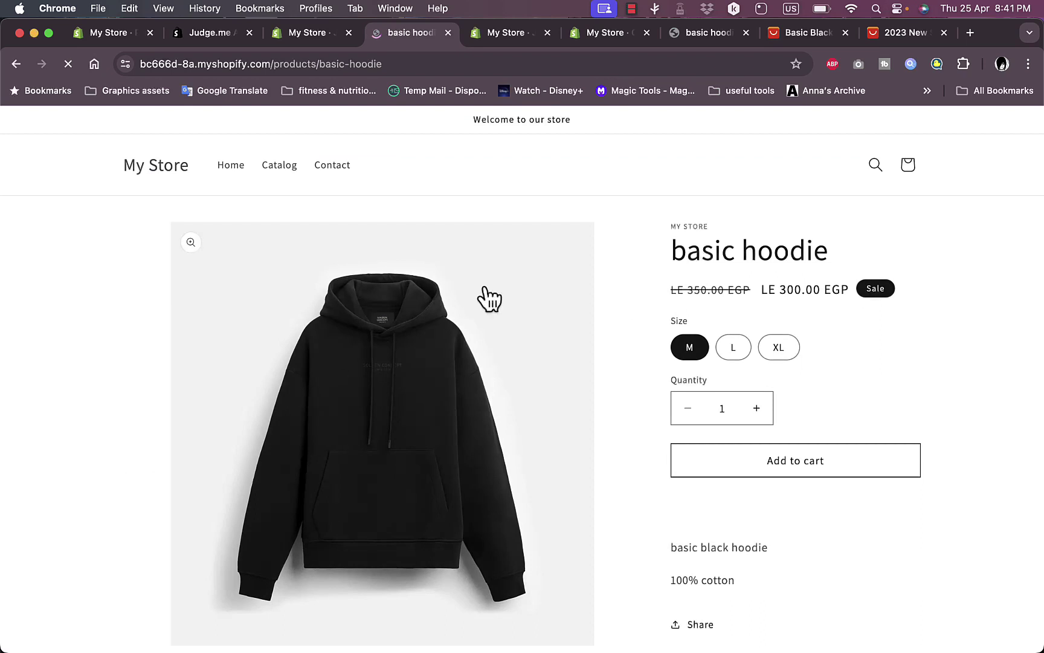
scroll(647, 306, "down", 9)
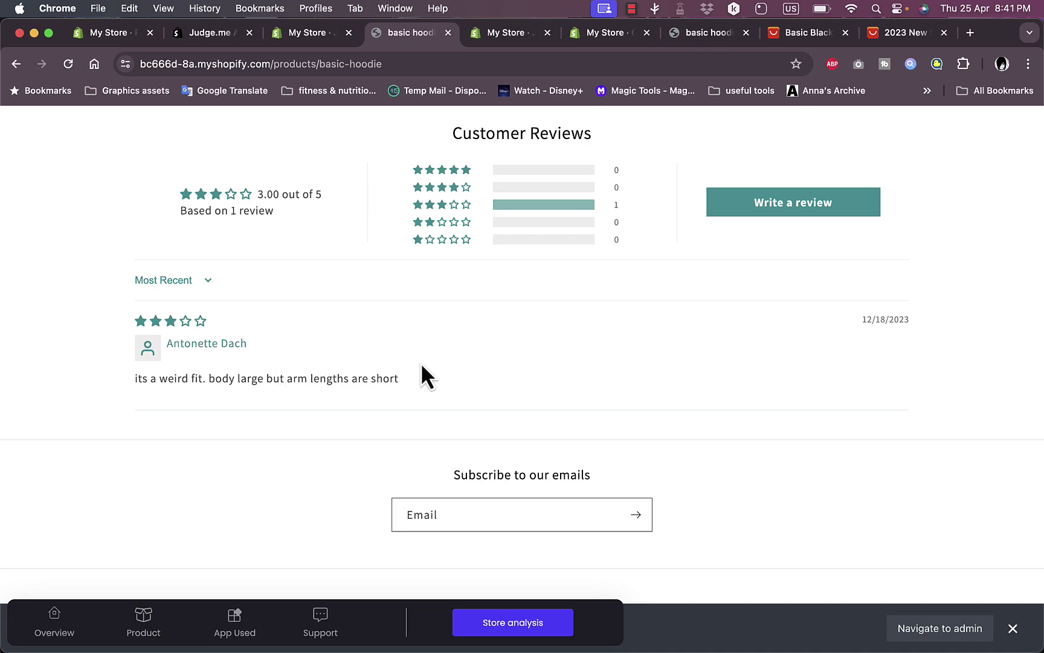
Switch to the AliExpress hoodie listing and examine its customer reviews to compare them with the imported ones.
left_click(895, 41)
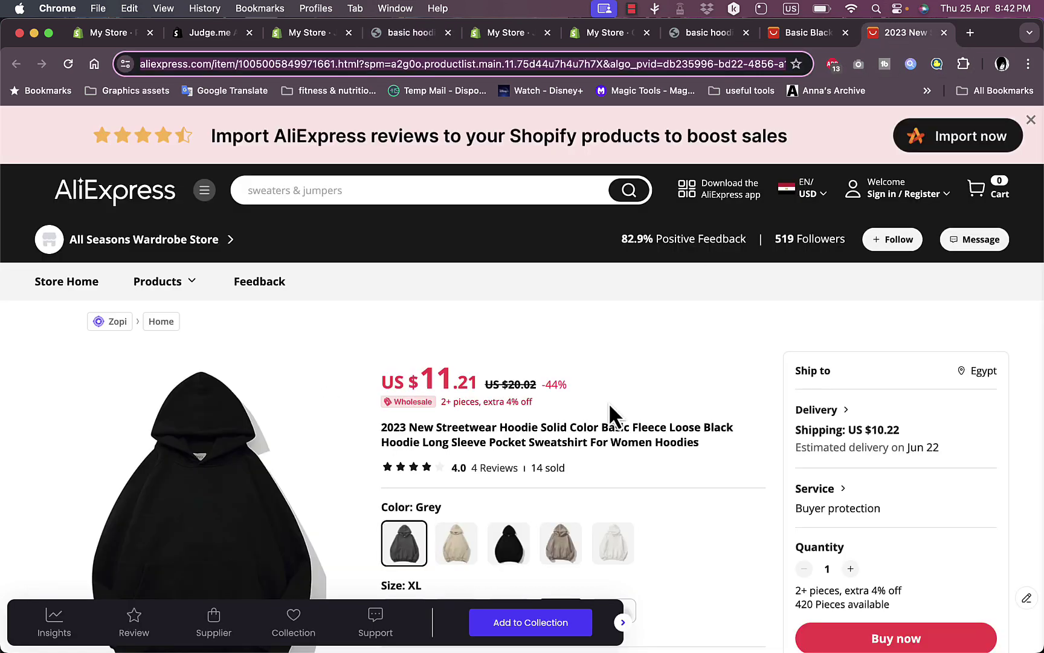
scroll(611, 411, "down", 10)
scroll(617, 327, "up", 10)
left_click(489, 469)
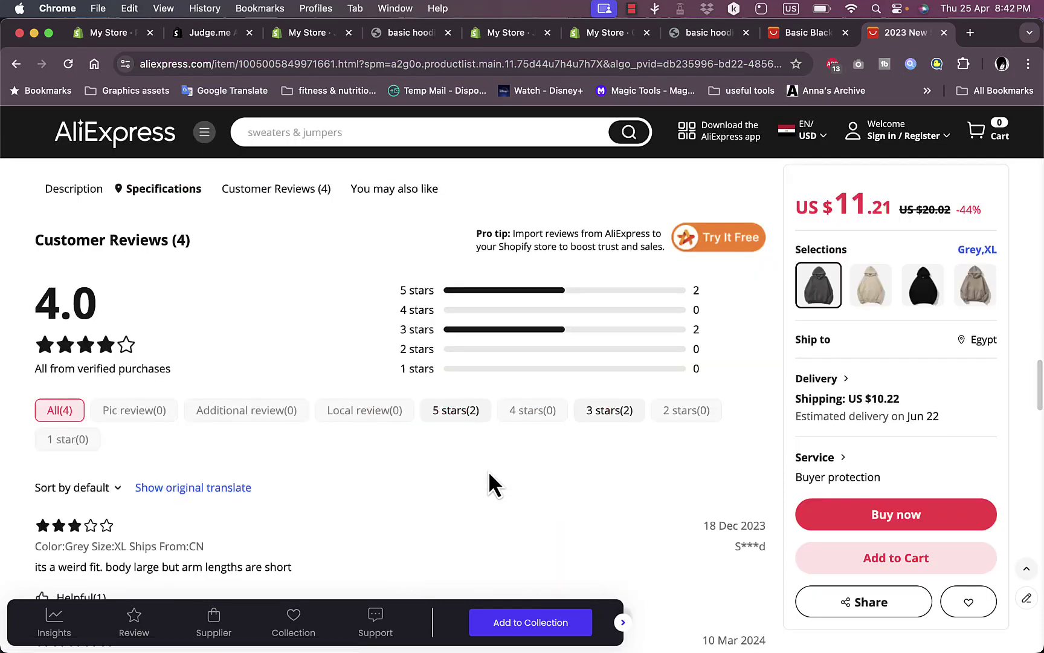
scroll(406, 474, "down", 7)
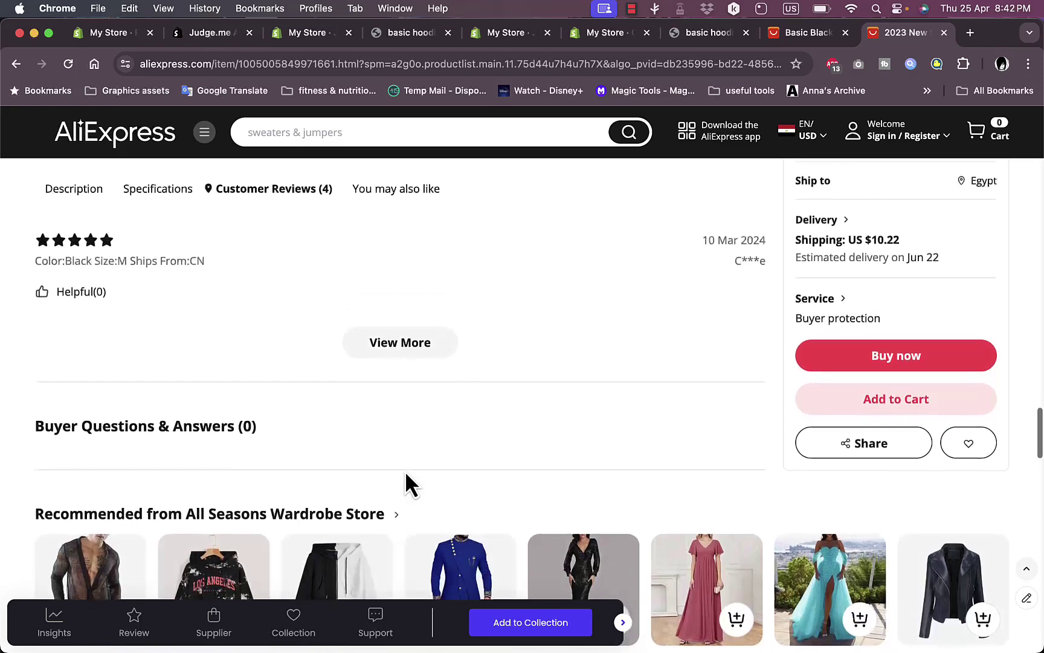
scroll(406, 474, "up", 3)
scroll(377, 348, "up", 1)
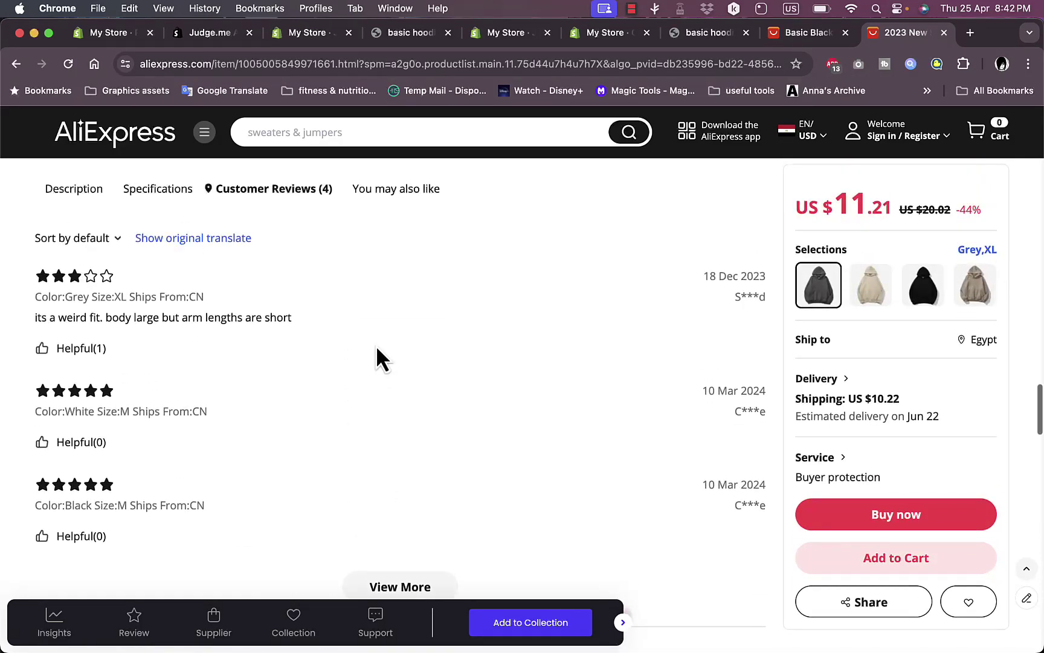
scroll(377, 353, "up", 1)
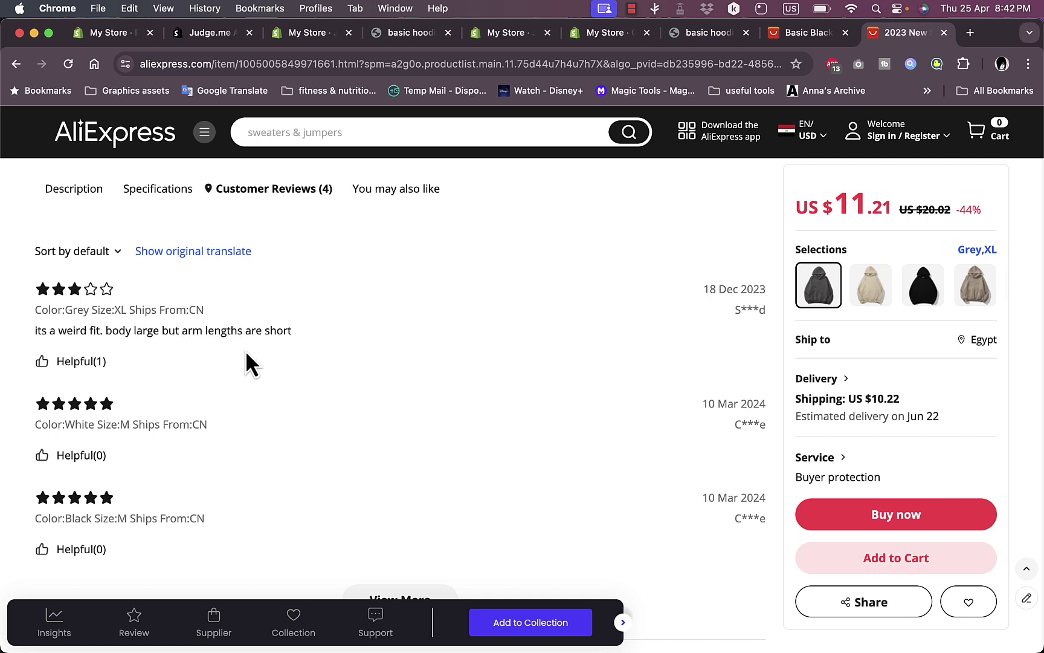
scroll(282, 468, "up", 1)
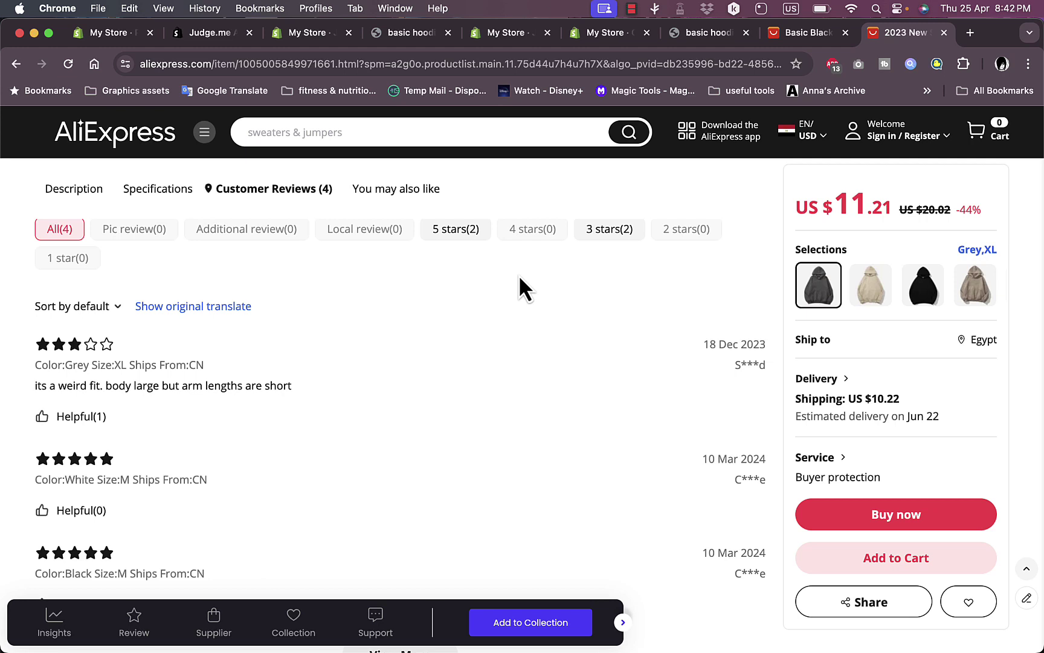
Return to the store's basic hoodie page and review its star rating and Customer Reviews section.
left_click(419, 38)
scroll(544, 153, "up", 3)
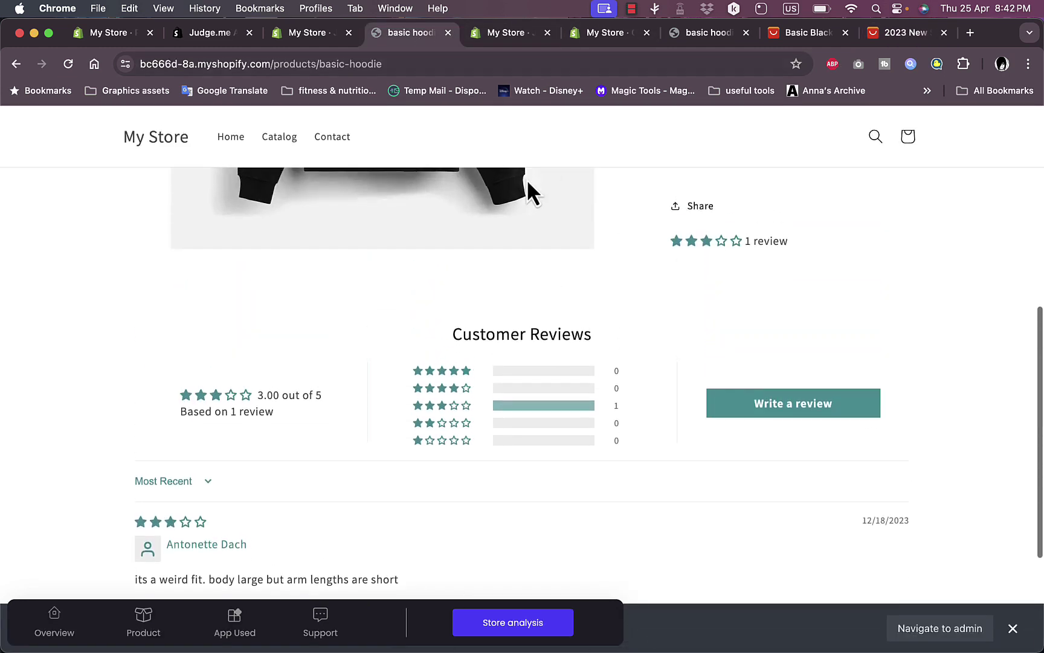
scroll(373, 461, "down", 5)
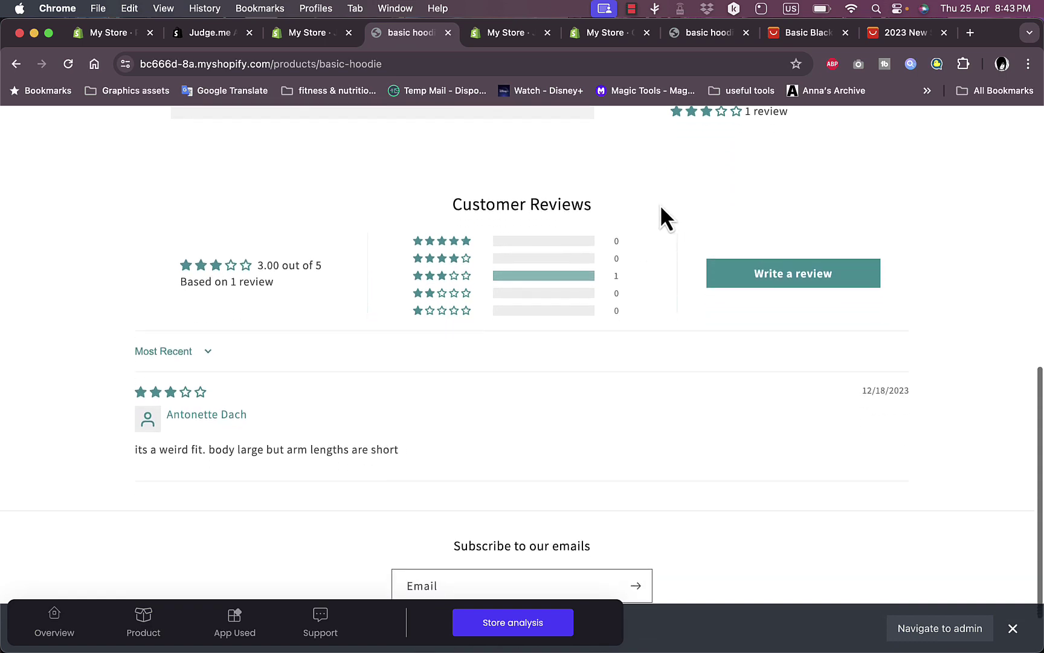
scroll(715, 145, "up", 10)
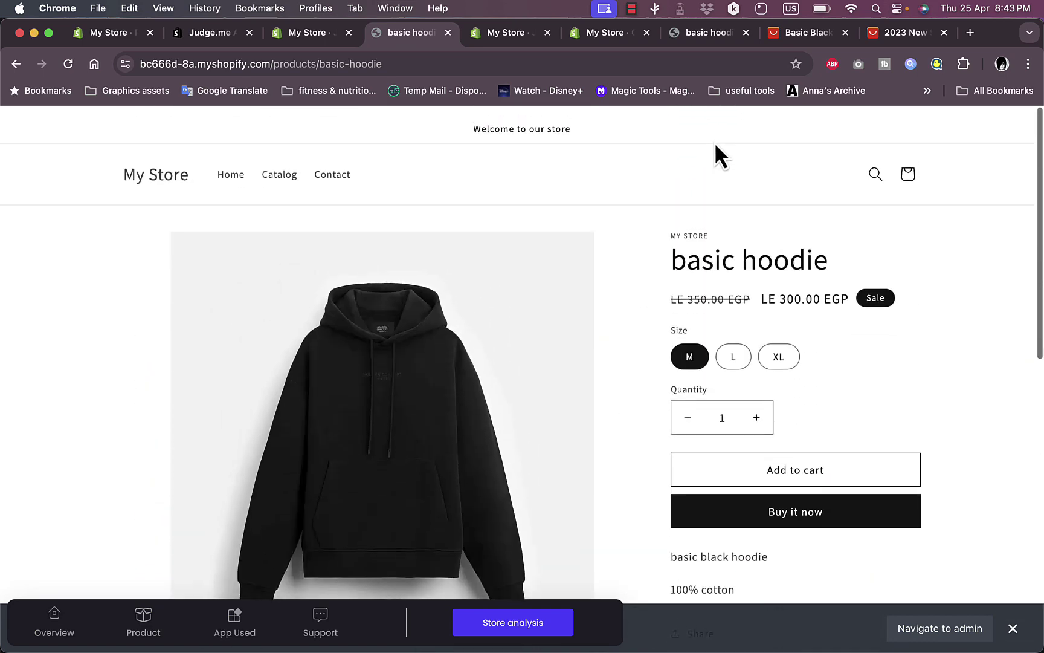